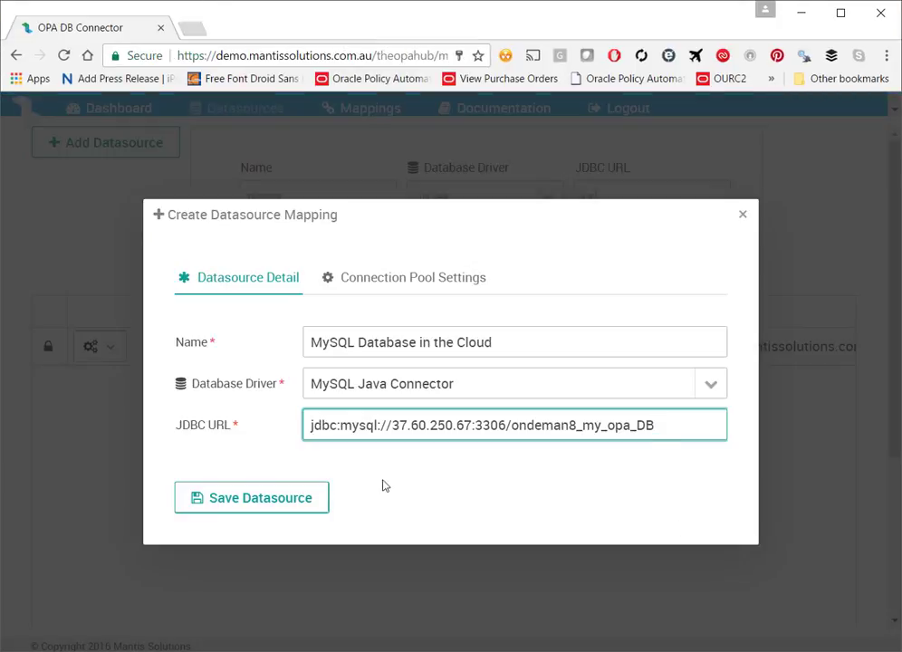
Step: Review the connection pool settings, then save the MySQL Database in the Cloud datasource
{"action": "left_click", "coordinate": [440, 279]}
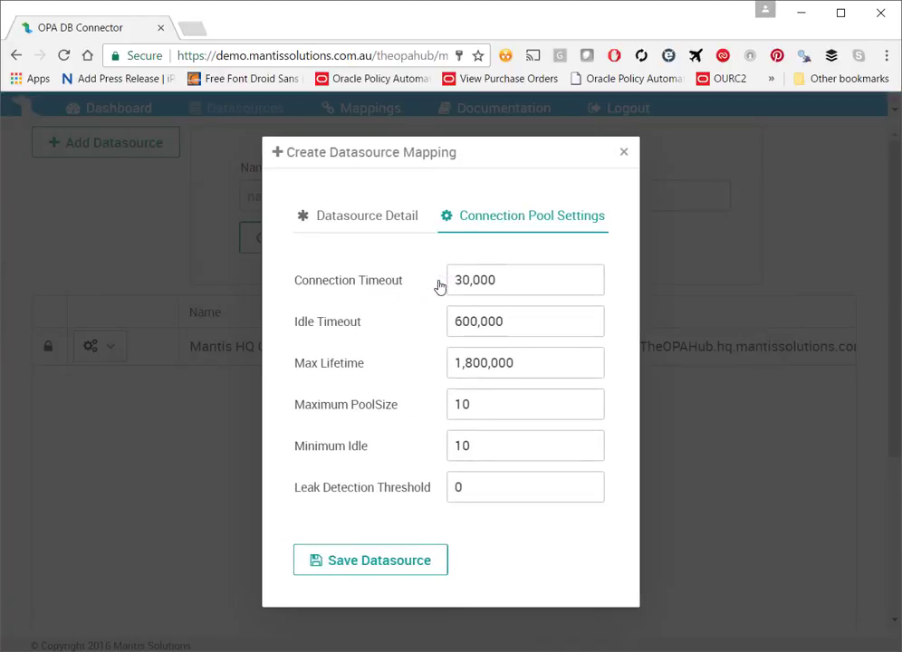
{"action": "left_click", "coordinate": [379, 226]}
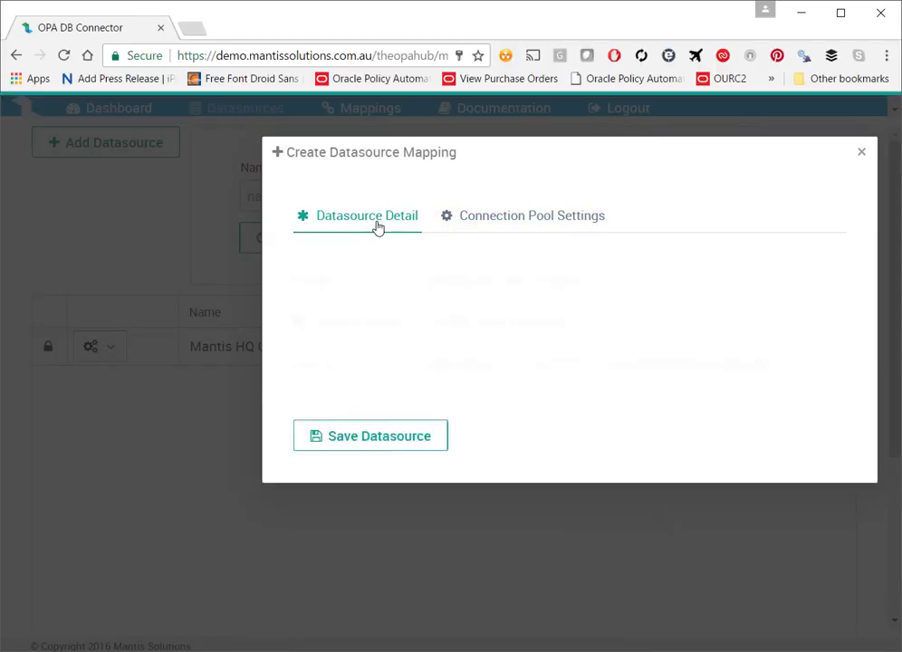
{"action": "left_click", "coordinate": [280, 497]}
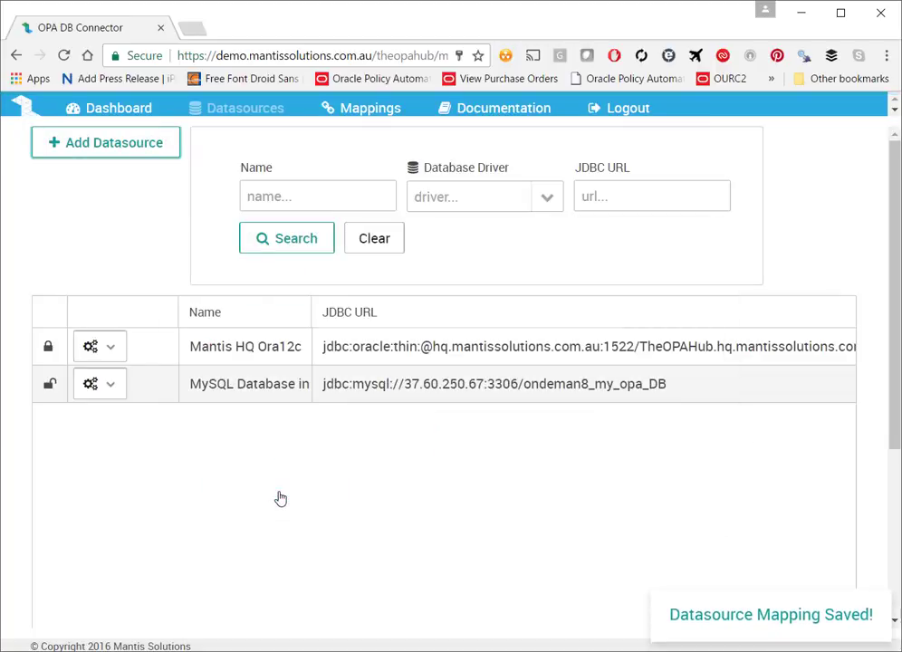
Step: Test the MySQL datasource's connection using the database user's credentials, letting the browser remember the password
{"action": "left_click", "coordinate": [112, 387]}
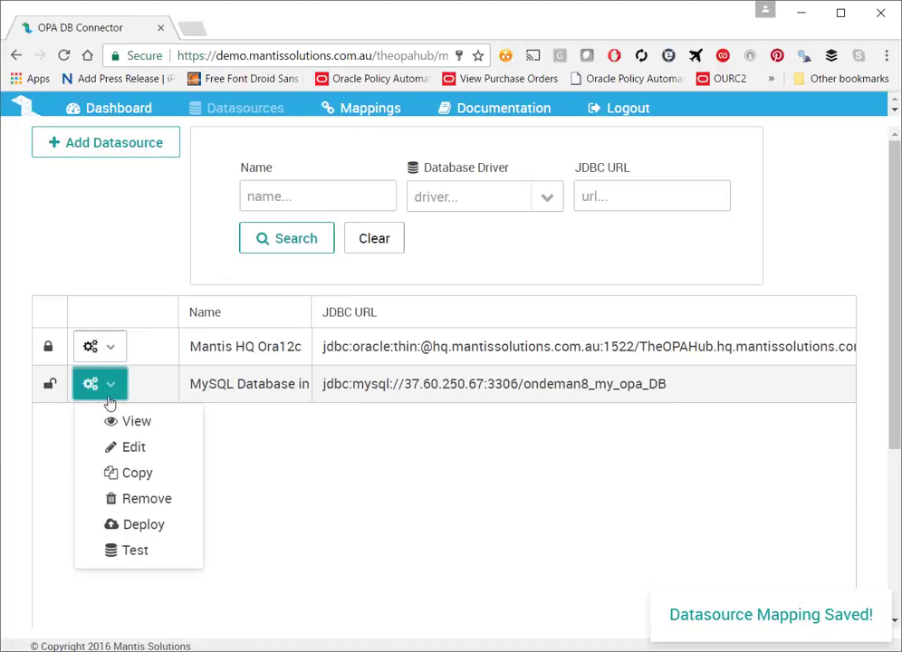
{"action": "left_click", "coordinate": [134, 561]}
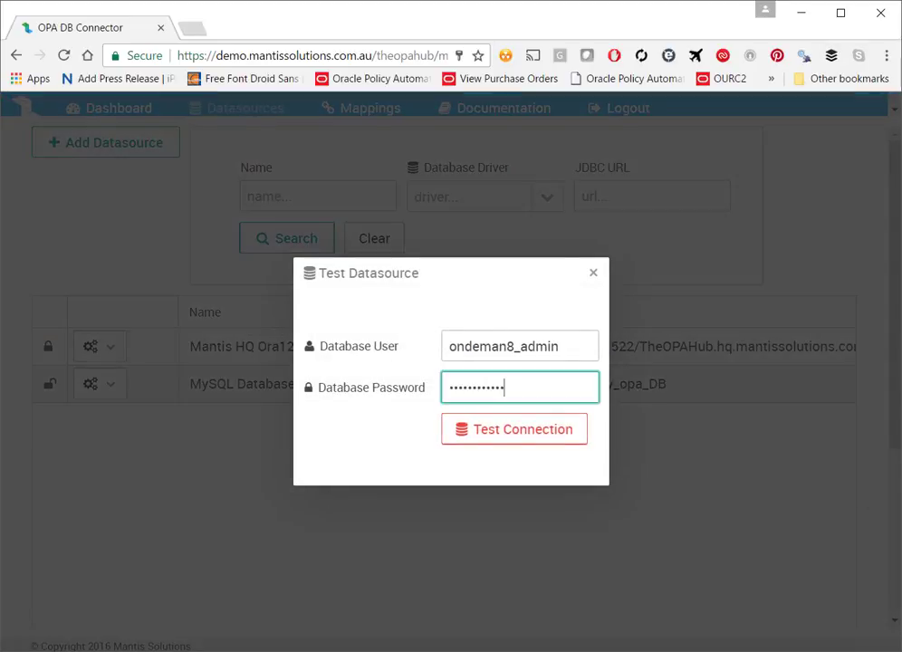
{"action": "left_click", "coordinate": [510, 431]}
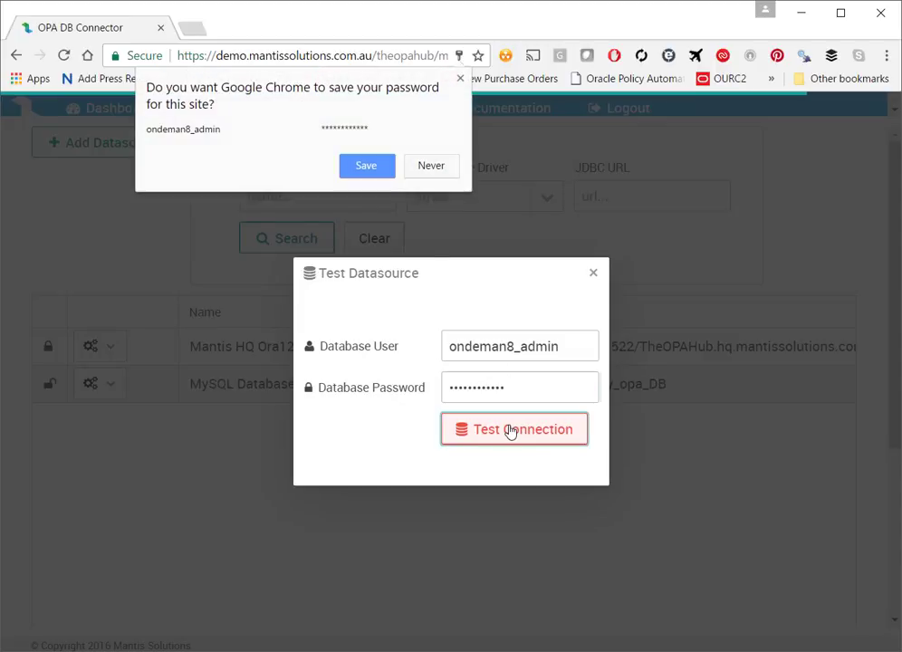
{"action": "left_click", "coordinate": [373, 169]}
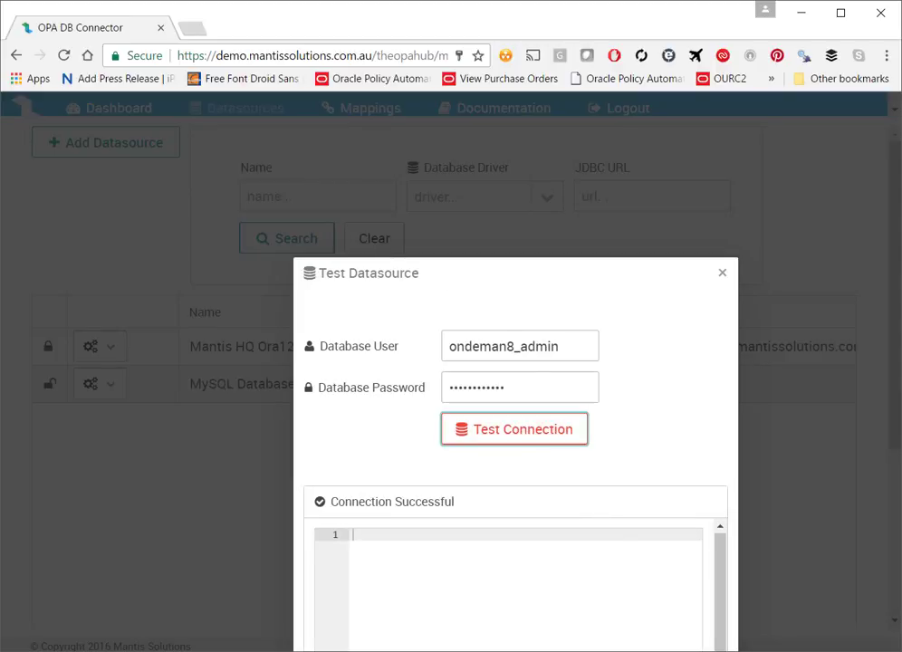
{"action": "scroll", "coordinate": [517, 562], "scroll_direction": "down", "scroll_amount": 1}
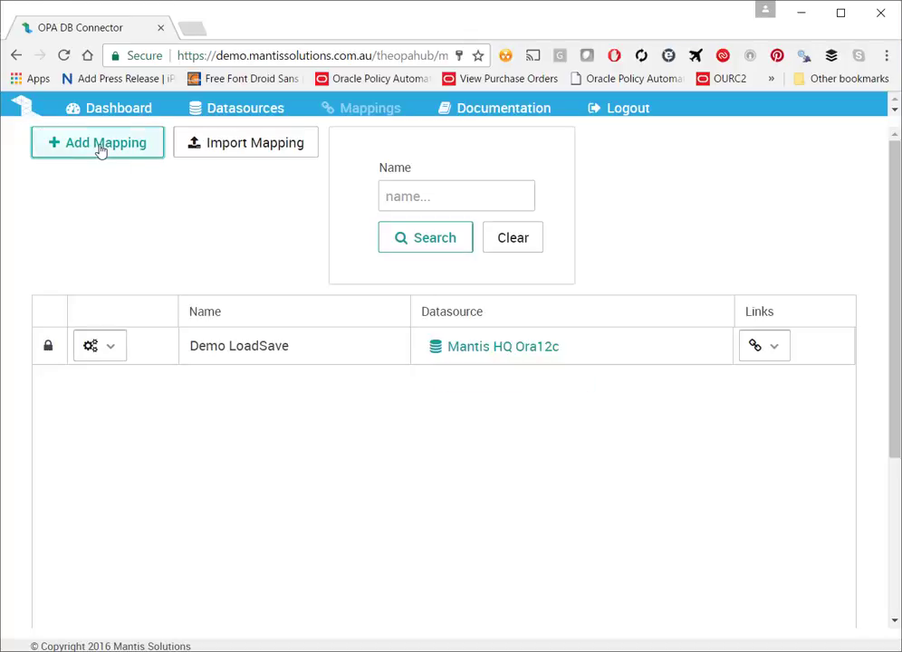
Step: Create and save 'mySQL Demo Mapping' on MySQL Database in the Cloud with Deploy On Startup ticked
{"action": "left_click", "coordinate": [100, 149]}
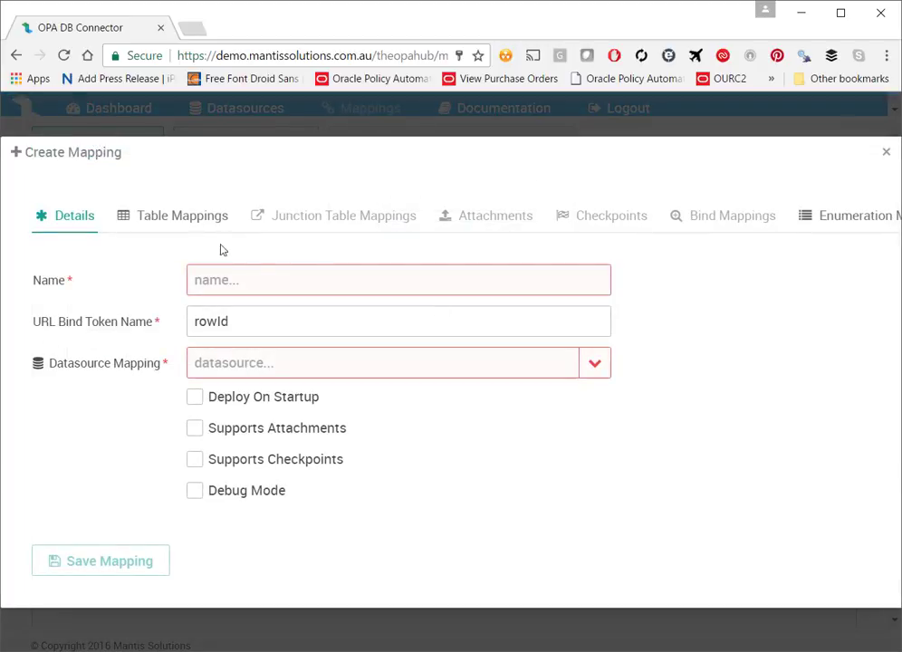
{"action": "left_click", "coordinate": [238, 287]}
{"action": "type", "text": "mySQ"}
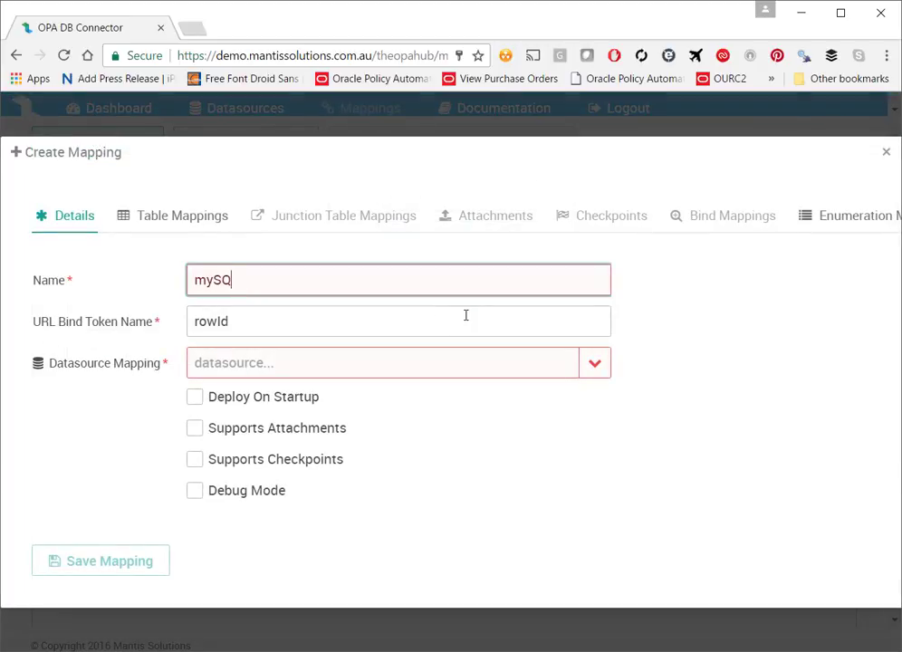
{"action": "type", "text": "L Demo Mapping"}
{"action": "key", "text": "Tab"}
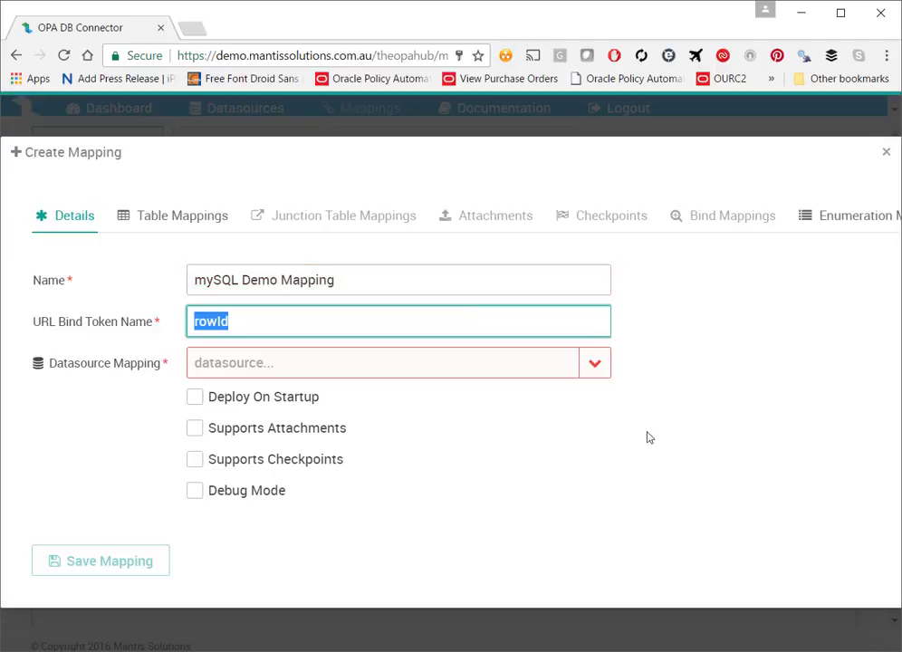
{"action": "left_click", "coordinate": [597, 365]}
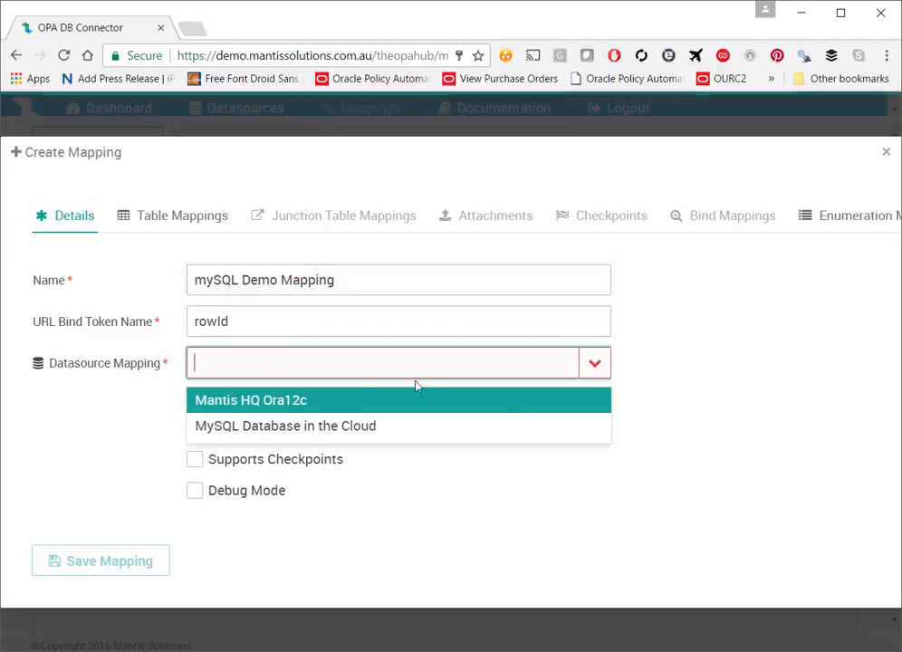
{"action": "left_click", "coordinate": [297, 433]}
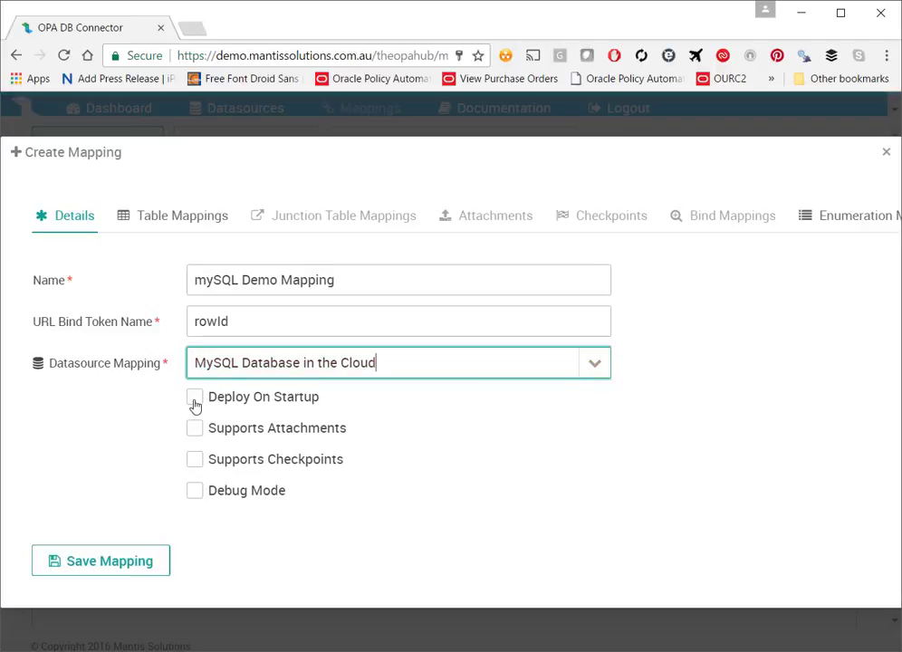
{"action": "left_click", "coordinate": [245, 406]}
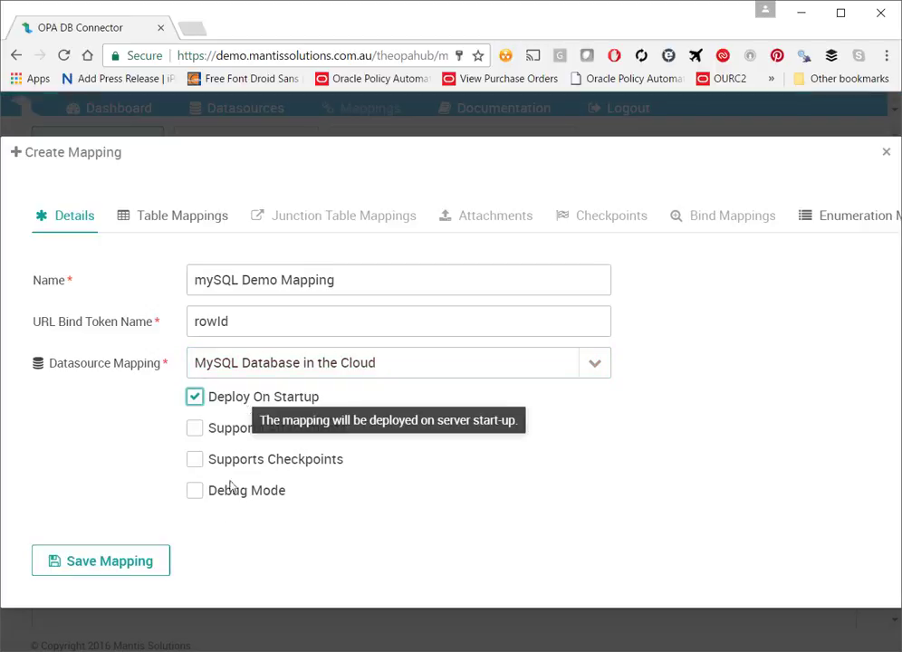
{"action": "left_click", "coordinate": [116, 562]}
{"action": "left_click", "coordinate": [156, 217]}
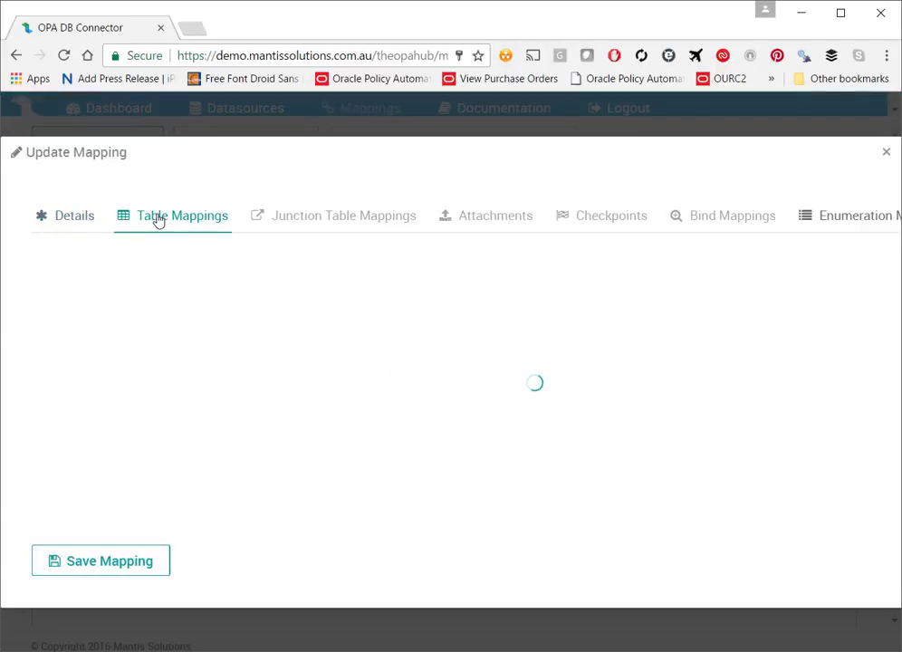
Step: Add and save a table mapping with table source opa_db_example
{"action": "left_click", "coordinate": [161, 237]}
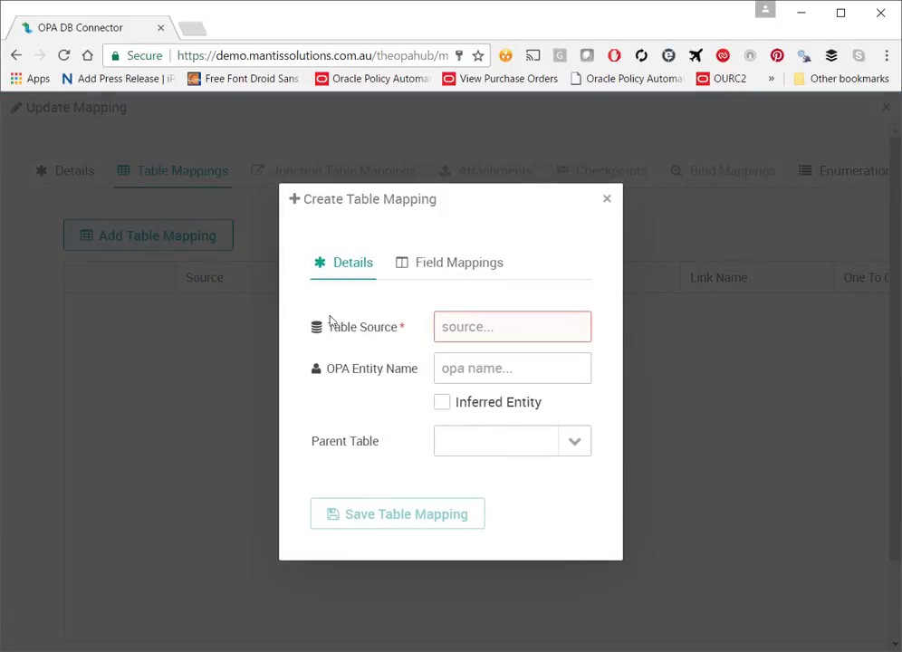
{"action": "left_click", "coordinate": [492, 332]}
{"action": "type", "text": "opa_db_example"}
{"action": "left_click", "coordinate": [499, 367]}
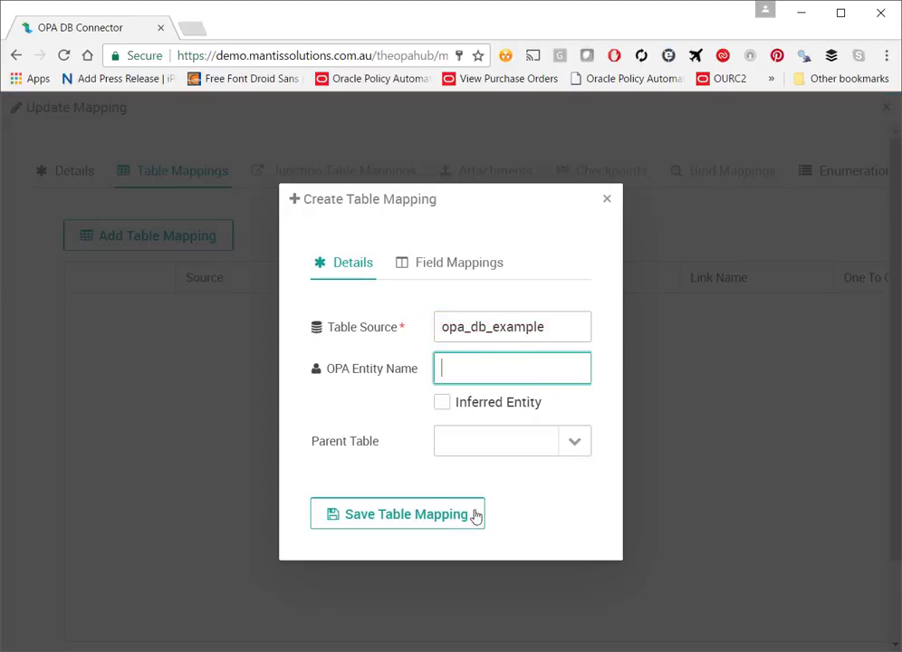
{"action": "left_click", "coordinate": [408, 524]}
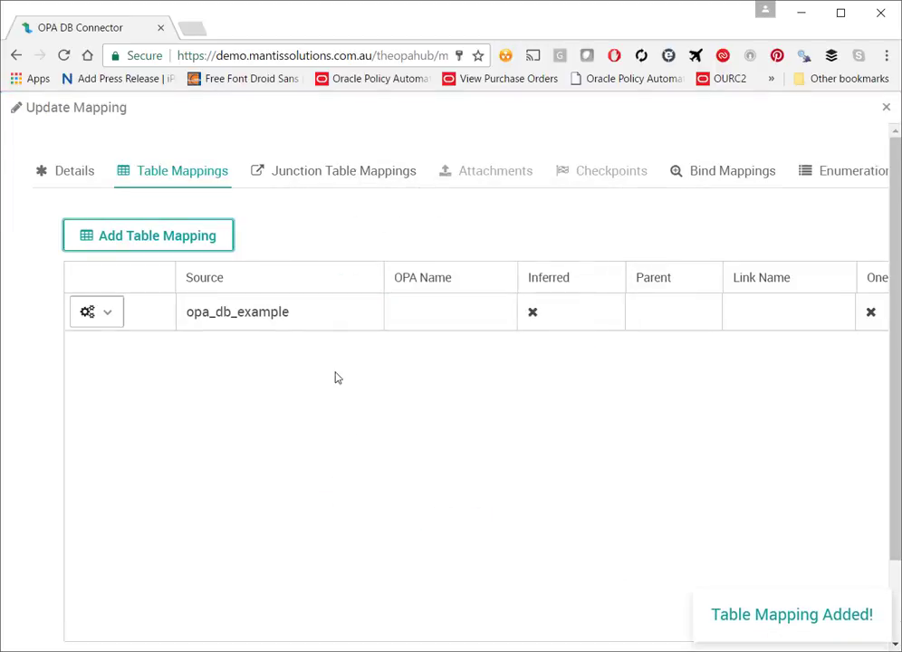
Step: Edit the opa_db_example table mapping to show its Field Mappings
{"action": "left_click", "coordinate": [100, 316]}
{"action": "left_click", "coordinate": [132, 380]}
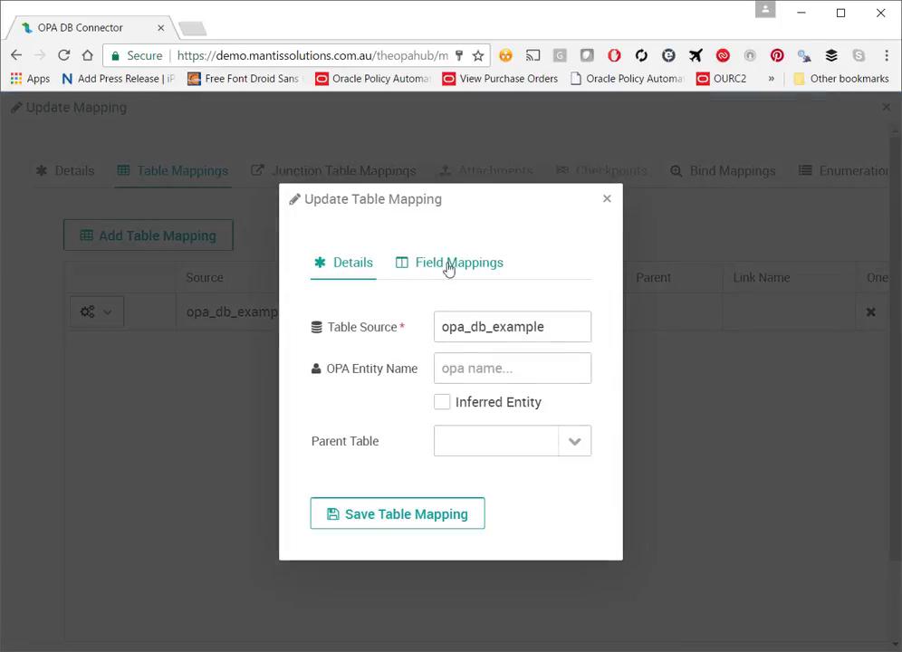
{"action": "left_click", "coordinate": [458, 269]}
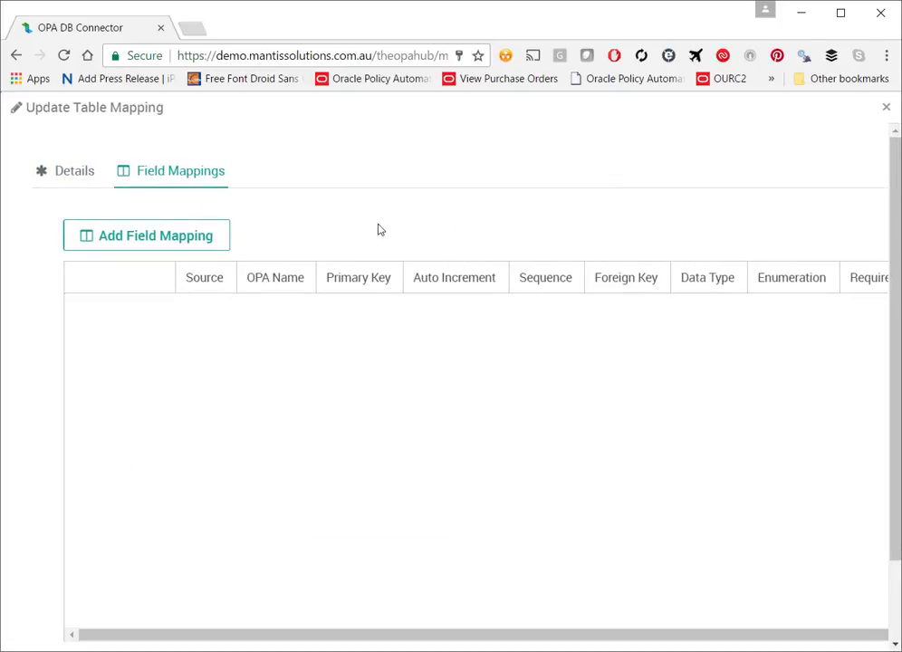
Step: Add a first_name field mapping with data type Text
{"action": "left_click", "coordinate": [179, 237]}
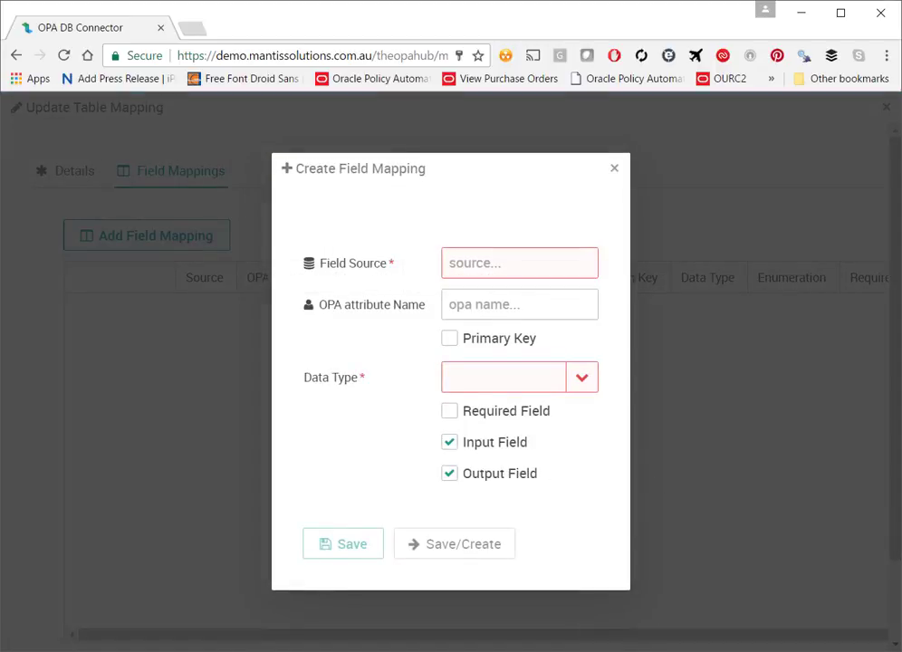
{"action": "left_click", "coordinate": [513, 262]}
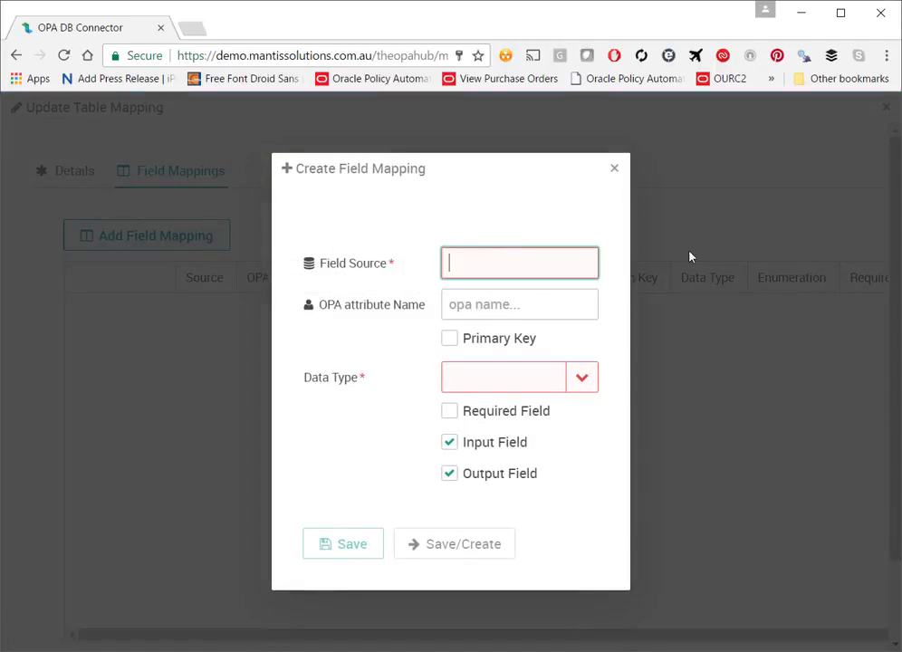
{"action": "type", "text": "first_name"}
{"action": "key", "text": "Tab"}
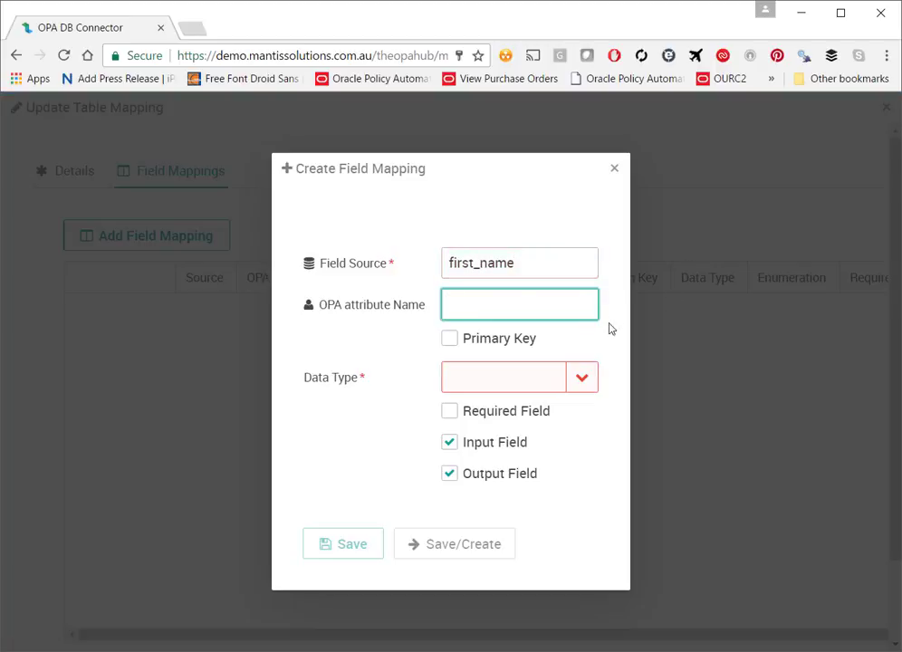
{"action": "left_click", "coordinate": [585, 381]}
{"action": "left_click", "coordinate": [584, 385]}
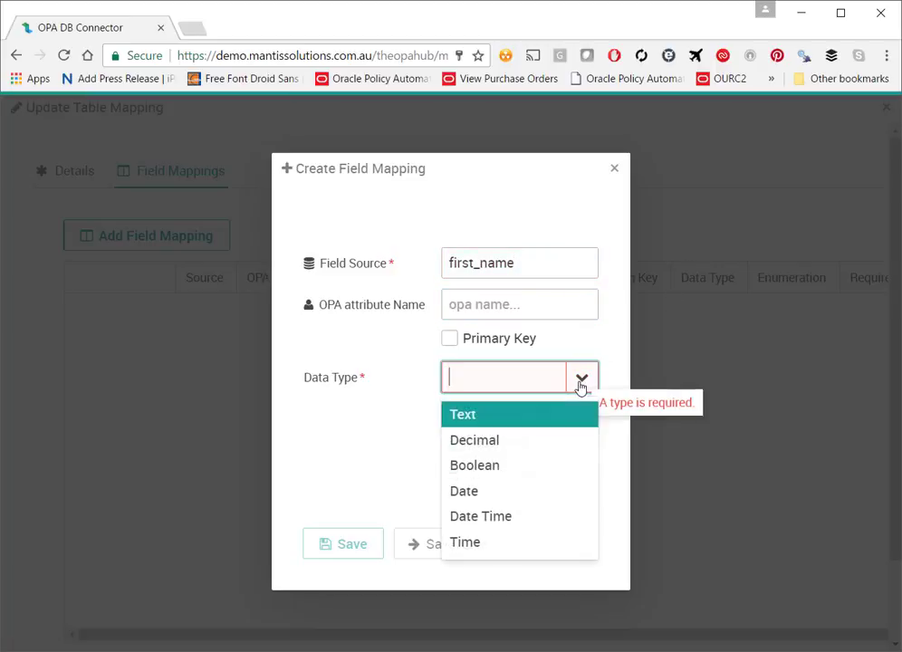
{"action": "left_click", "coordinate": [581, 386]}
{"action": "left_click", "coordinate": [580, 388]}
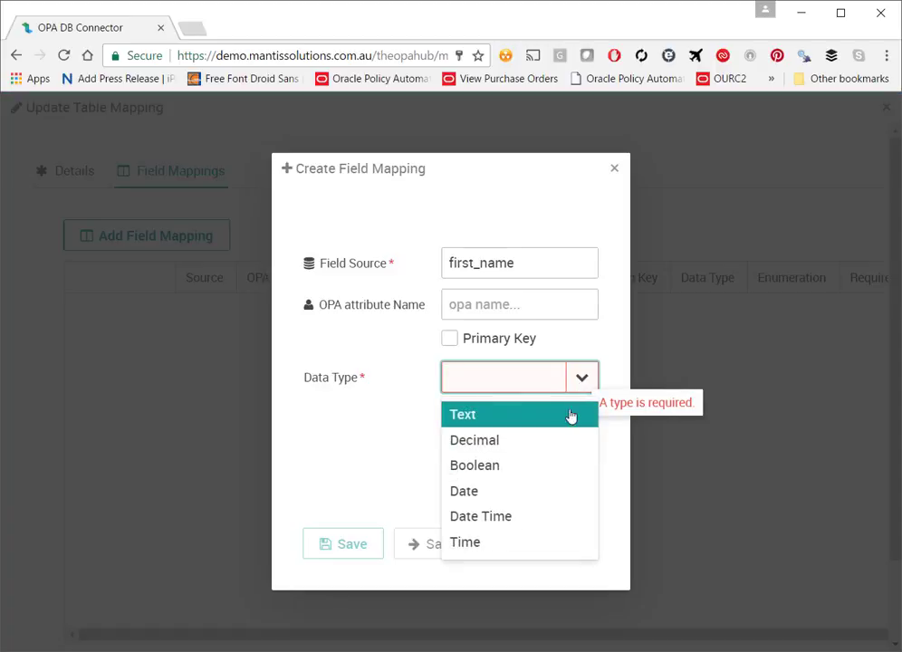
{"action": "left_click", "coordinate": [557, 414]}
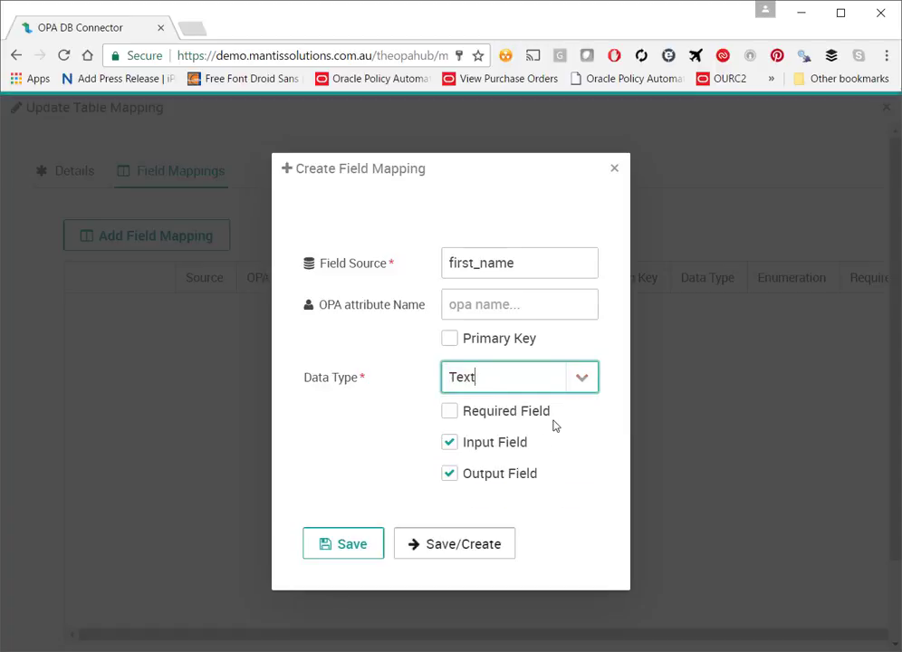
{"action": "left_click", "coordinate": [418, 548]}
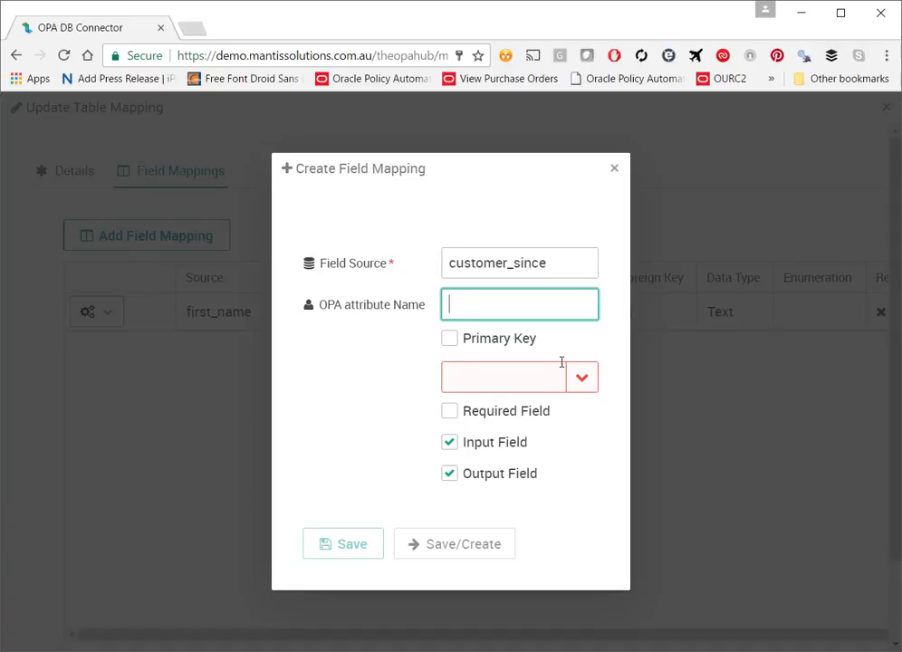
Step: Save customer_since with data type Date and begin the outstanding amount source column
{"action": "left_click", "coordinate": [584, 382]}
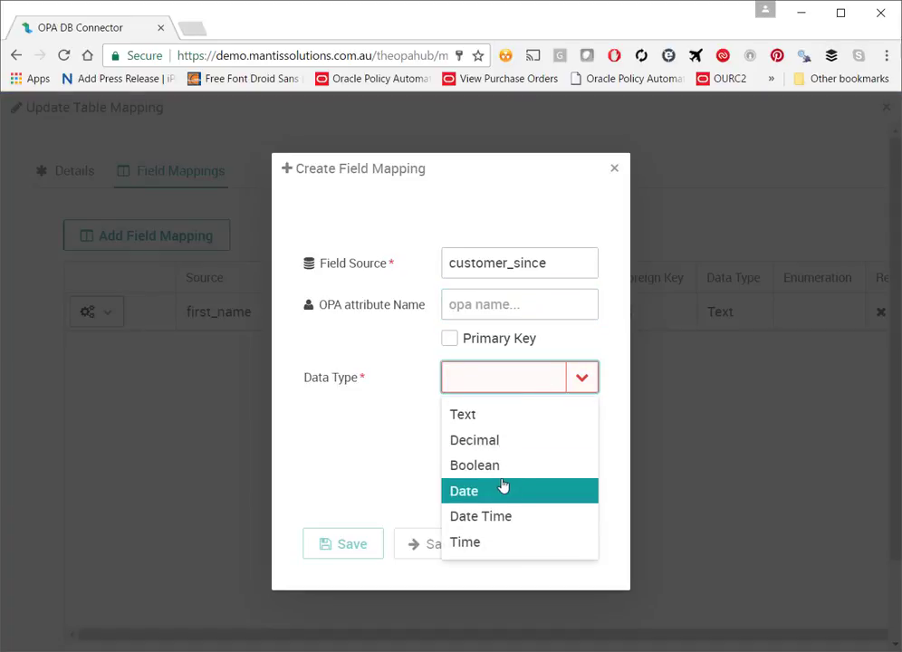
{"action": "left_click", "coordinate": [502, 490]}
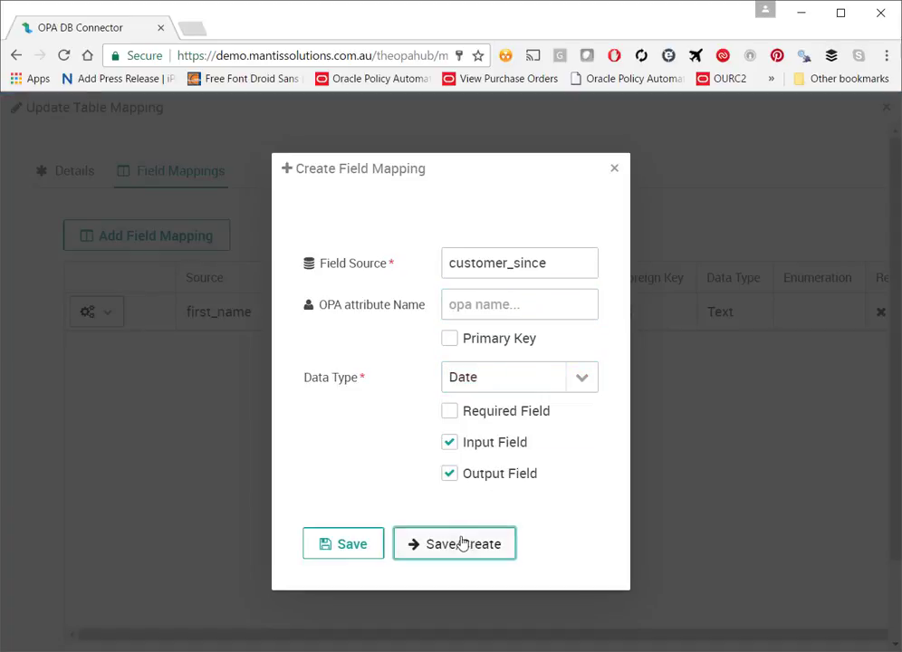
{"action": "left_click", "coordinate": [462, 543]}
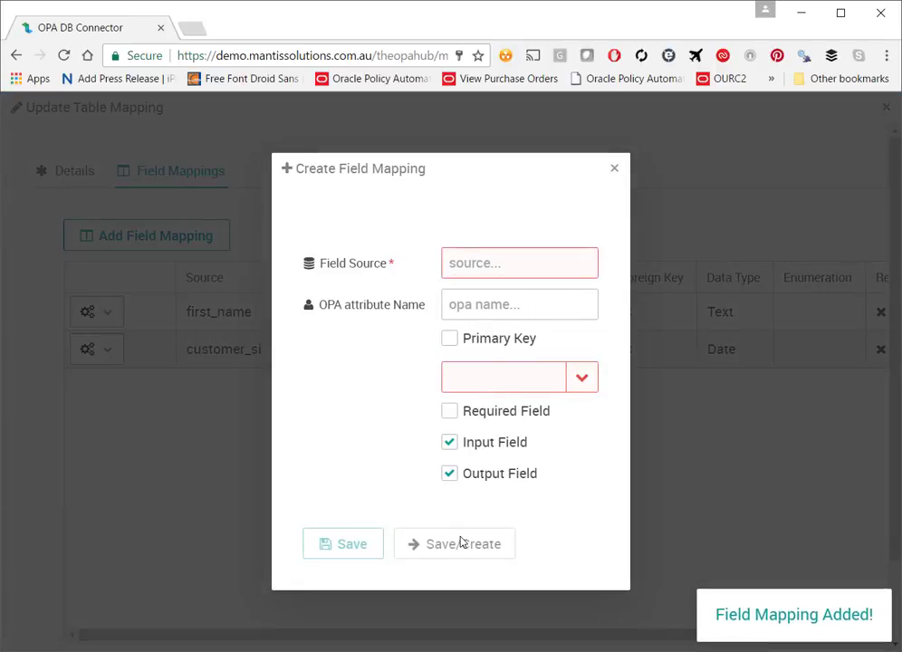
{"action": "left_click", "coordinate": [508, 264]}
{"action": "type", "text": "outstand"}
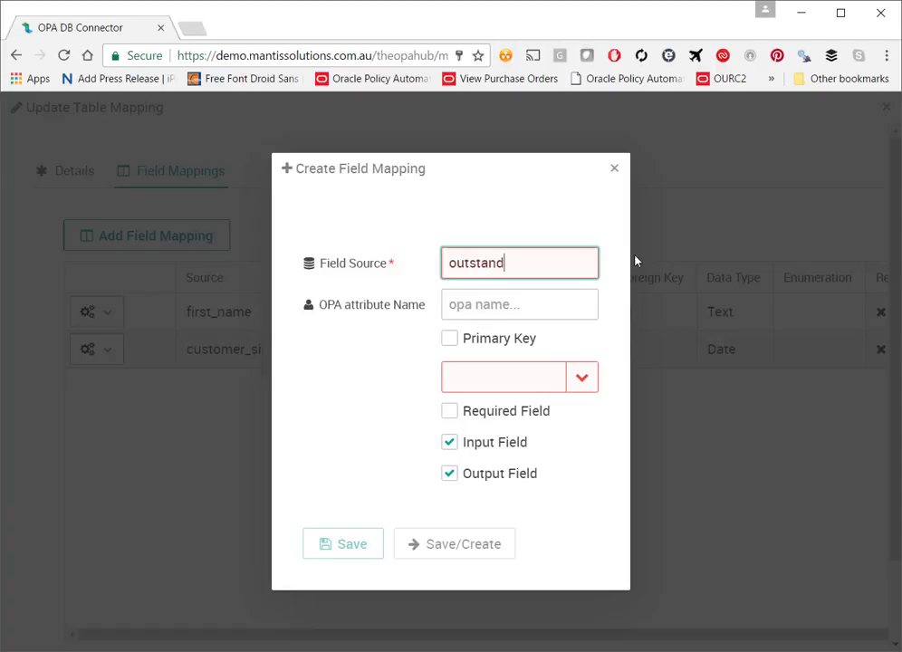
{"action": "type", "text": "ing_amtt"}
Step: Correct the source to outstanding_amt and save it with data type Decimal
{"action": "key", "text": "BackSpace"}
{"action": "key", "text": "Tab"}
{"action": "left_click", "coordinate": [586, 391]}
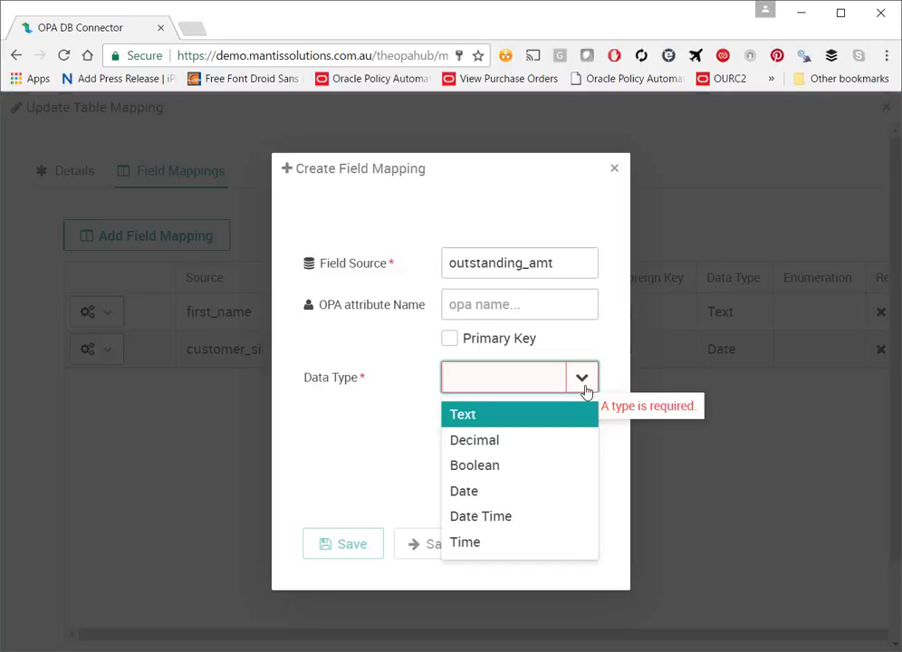
{"action": "left_click", "coordinate": [502, 441]}
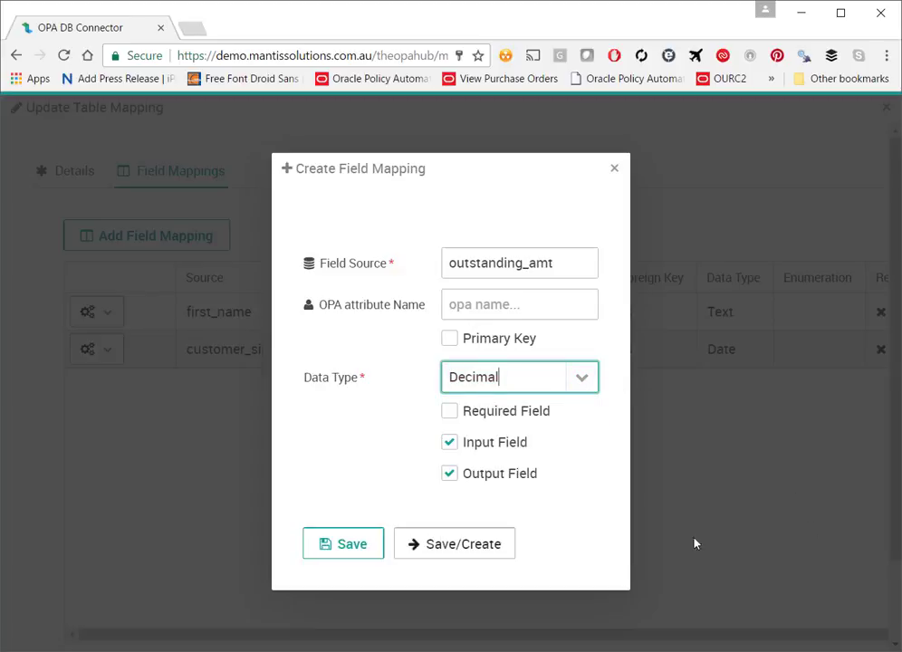
{"action": "left_click", "coordinate": [415, 556]}
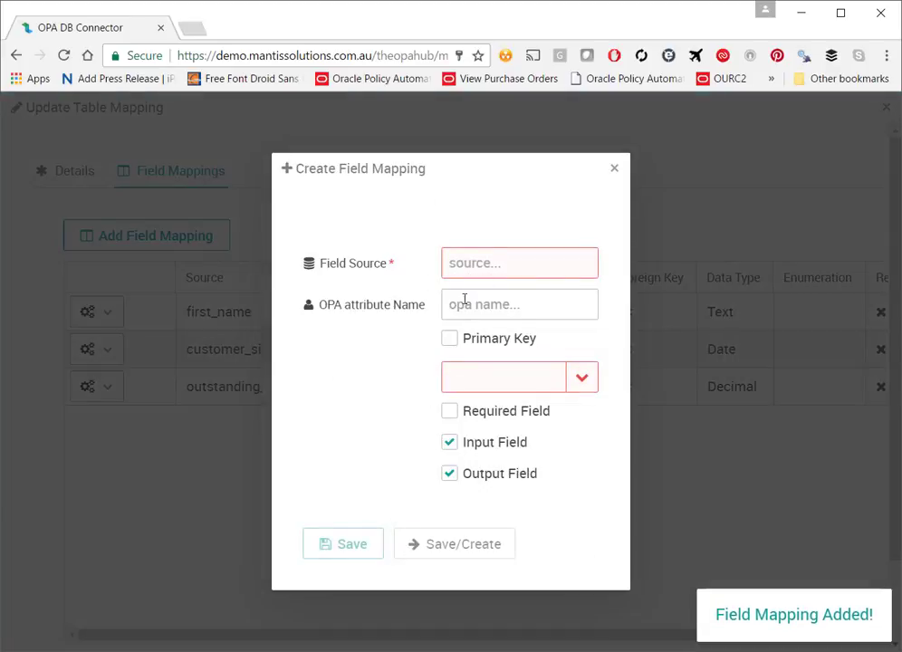
Step: Add the risk_level field mapping with data type Decimal
{"action": "left_click", "coordinate": [489, 260]}
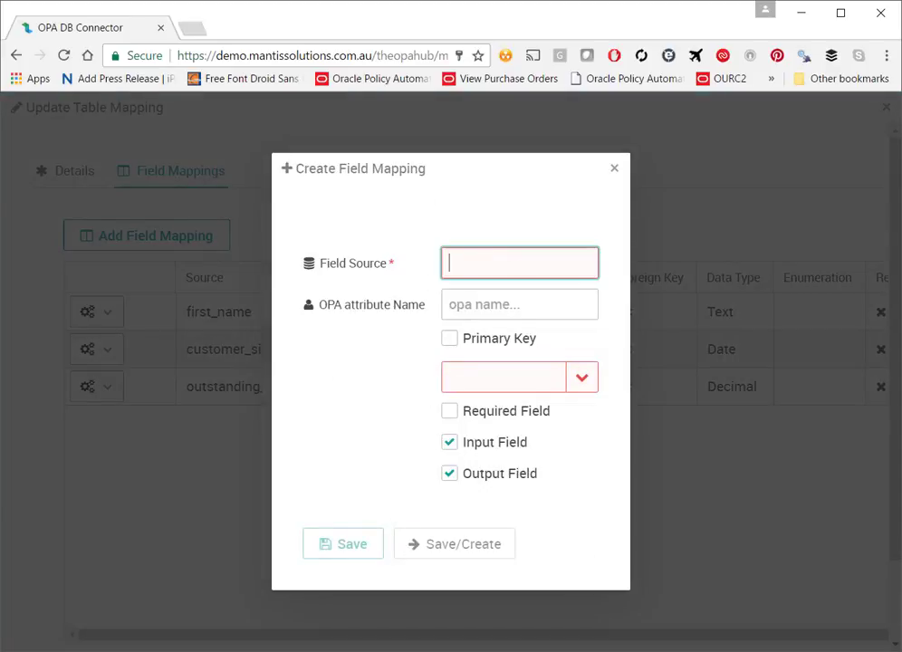
{"action": "type", "text": "risk_level"}
{"action": "left_click", "coordinate": [569, 380]}
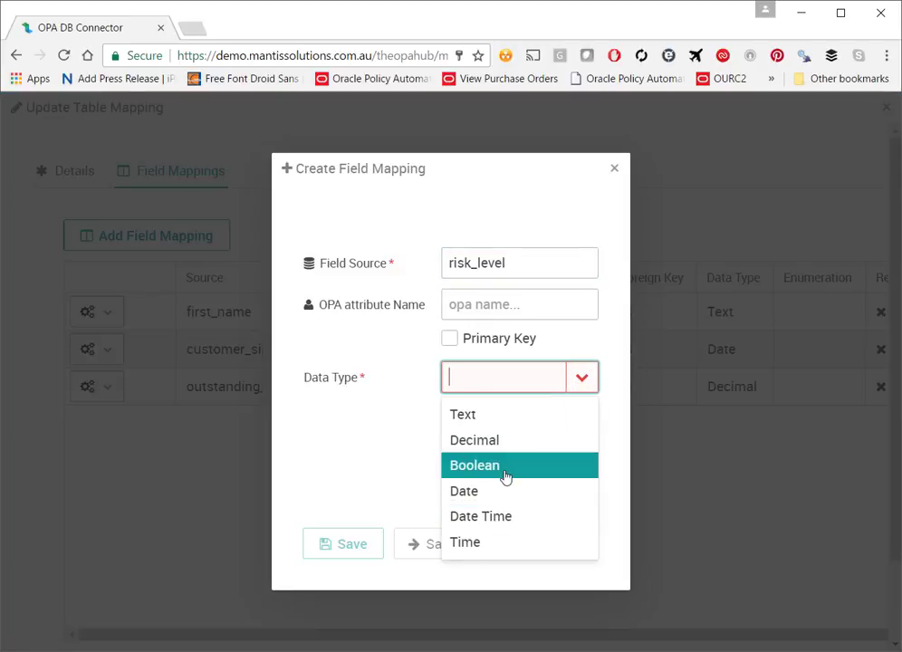
{"action": "type", "text": "Time"}
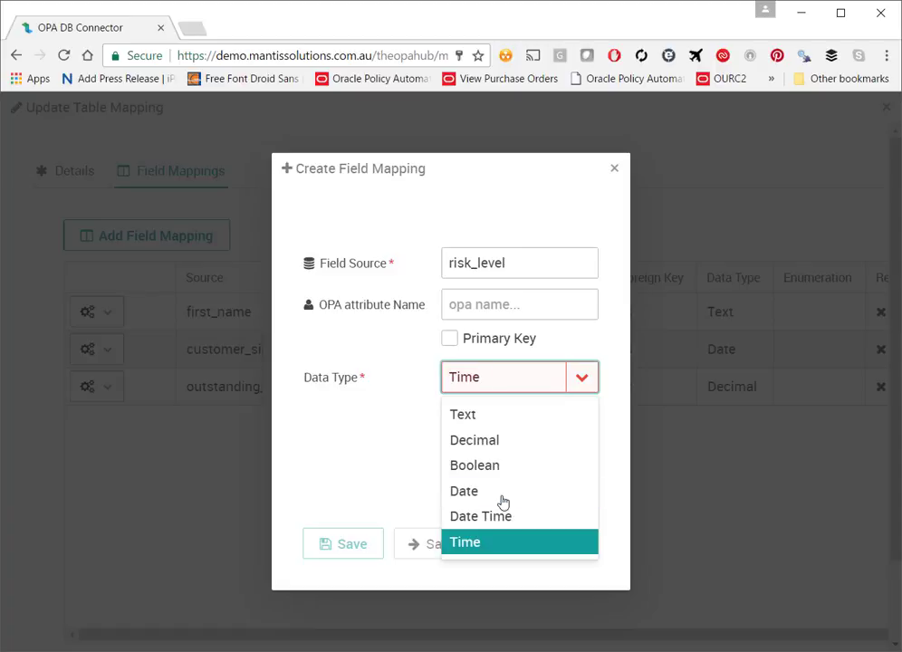
{"action": "left_click", "coordinate": [498, 444]}
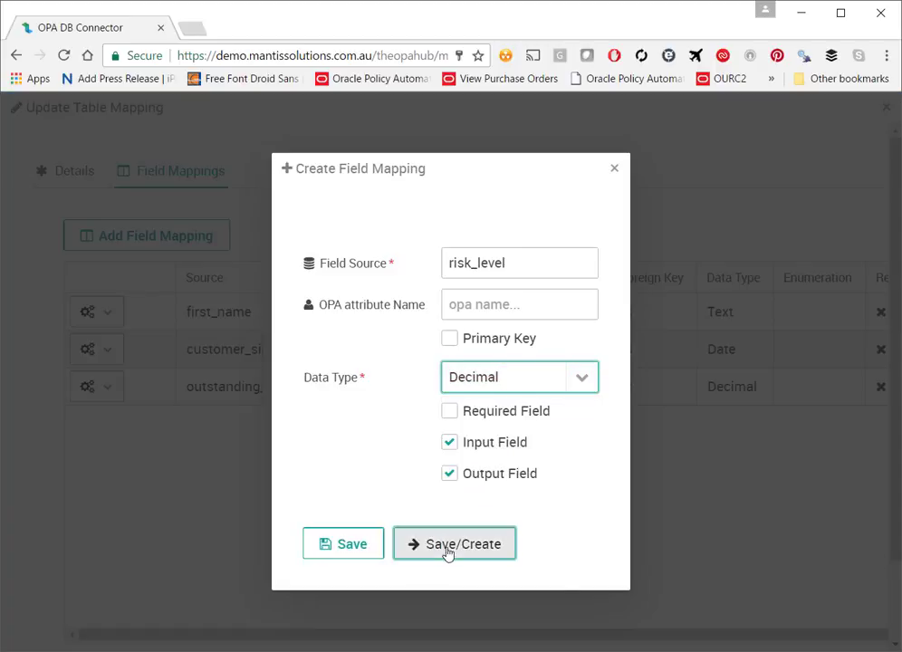
{"action": "left_click", "coordinate": [449, 553]}
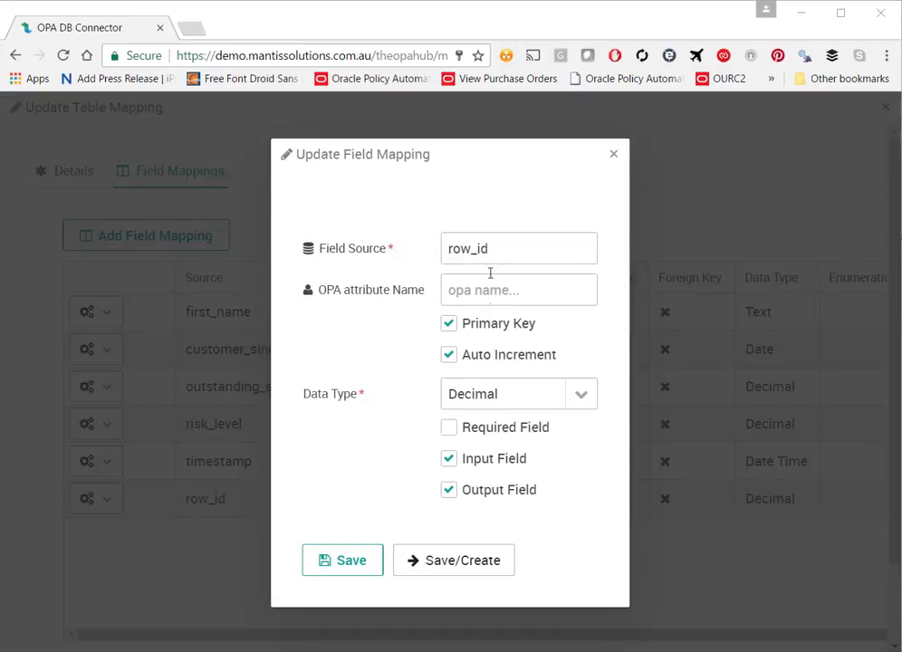
Step: Add row_id as auto-incrementing primary key, then save the table mapping and mapping
{"action": "left_click", "coordinate": [492, 246]}
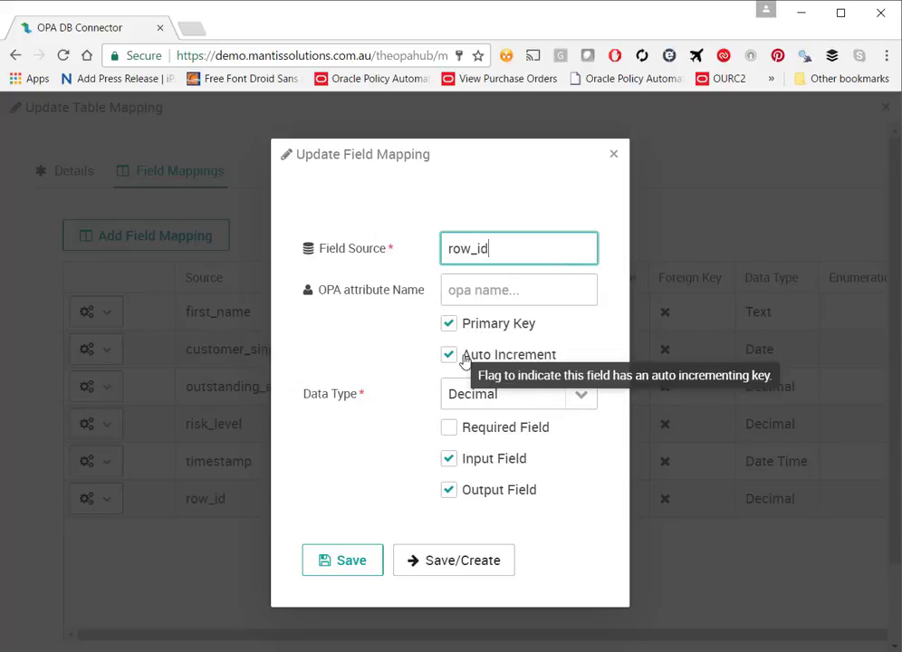
{"action": "left_click", "coordinate": [426, 572]}
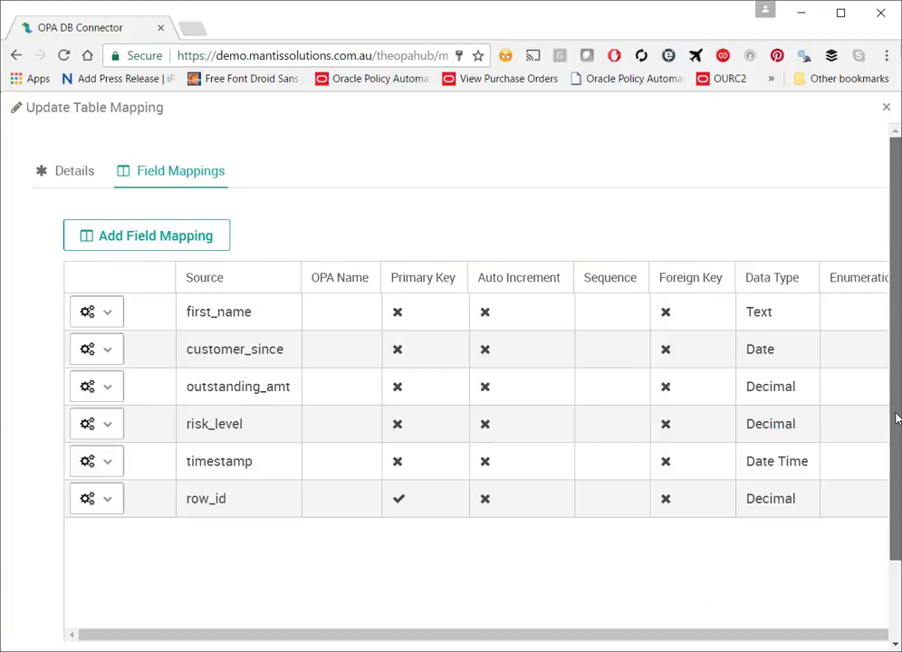
{"action": "left_click_drag", "start_coordinate": [898, 415], "coordinate": [897, 540]}
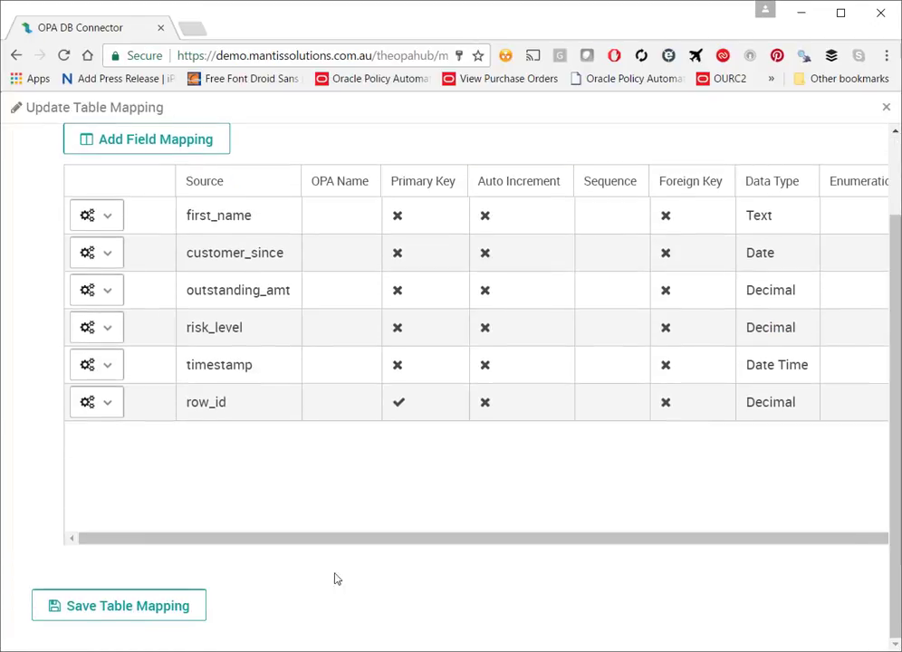
{"action": "left_click", "coordinate": [127, 613]}
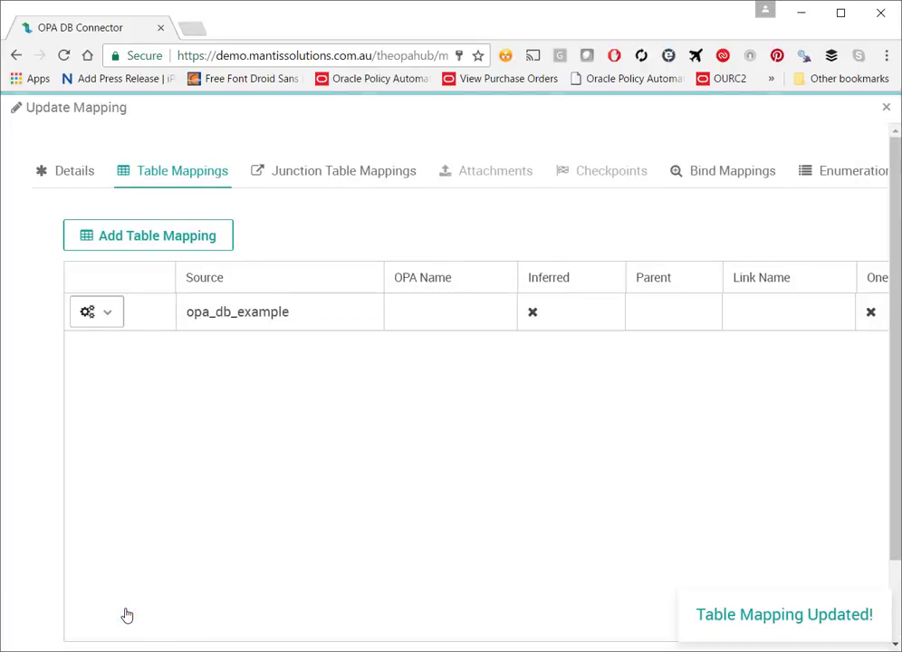
{"action": "scroll", "coordinate": [385, 396], "scroll_direction": "down", "scroll_amount": 1}
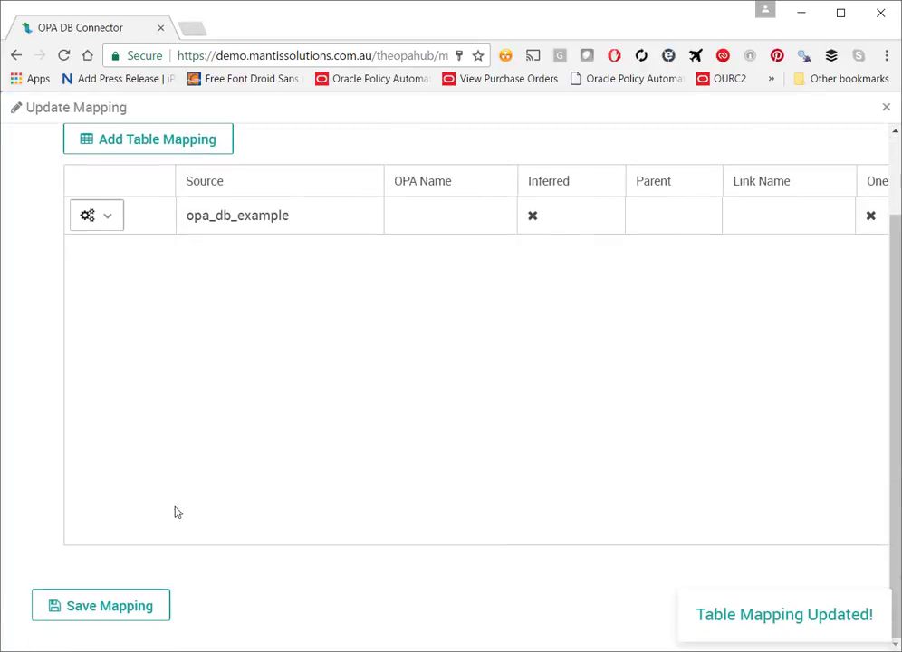
{"action": "left_click", "coordinate": [117, 621]}
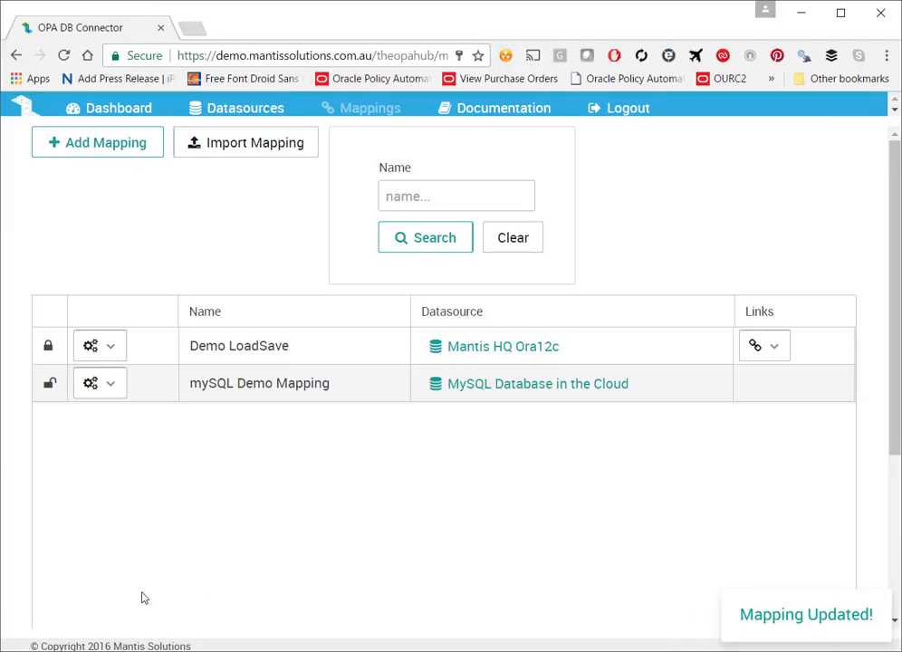
Step: Validate mySQL Demo Mapping and check that all field mappings, including row_id, pass
{"action": "scroll", "coordinate": [395, 566], "scroll_direction": "down", "scroll_amount": 3}
{"action": "scroll", "coordinate": [395, 566], "scroll_direction": "up", "scroll_amount": 3}
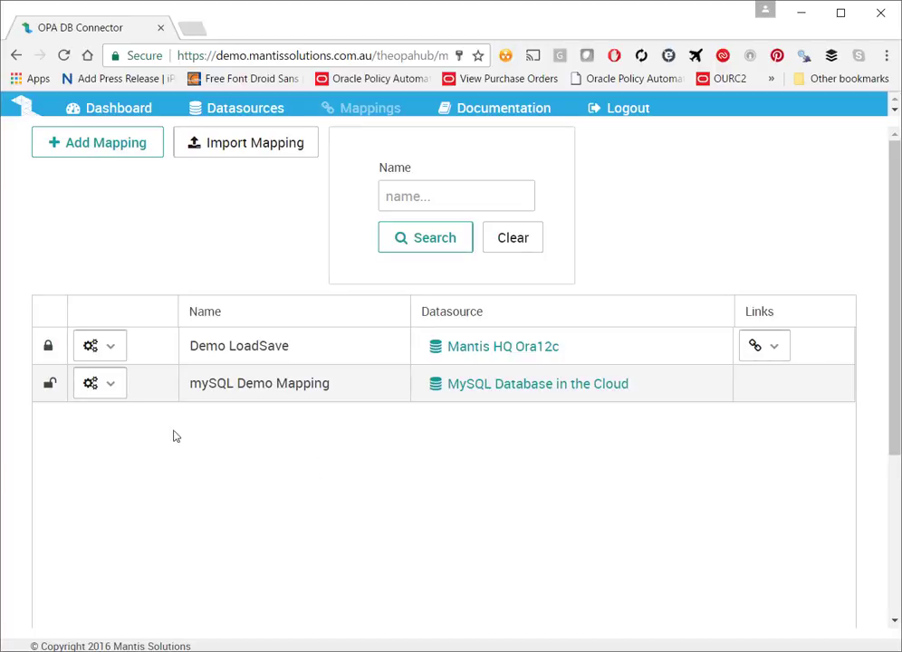
{"action": "left_click", "coordinate": [119, 395]}
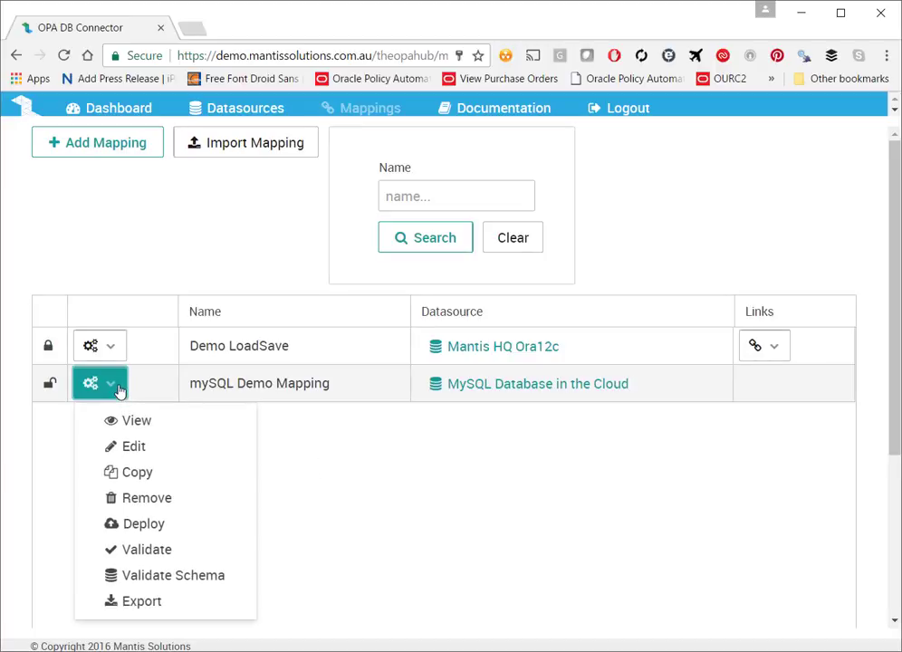
{"action": "left_click", "coordinate": [122, 550]}
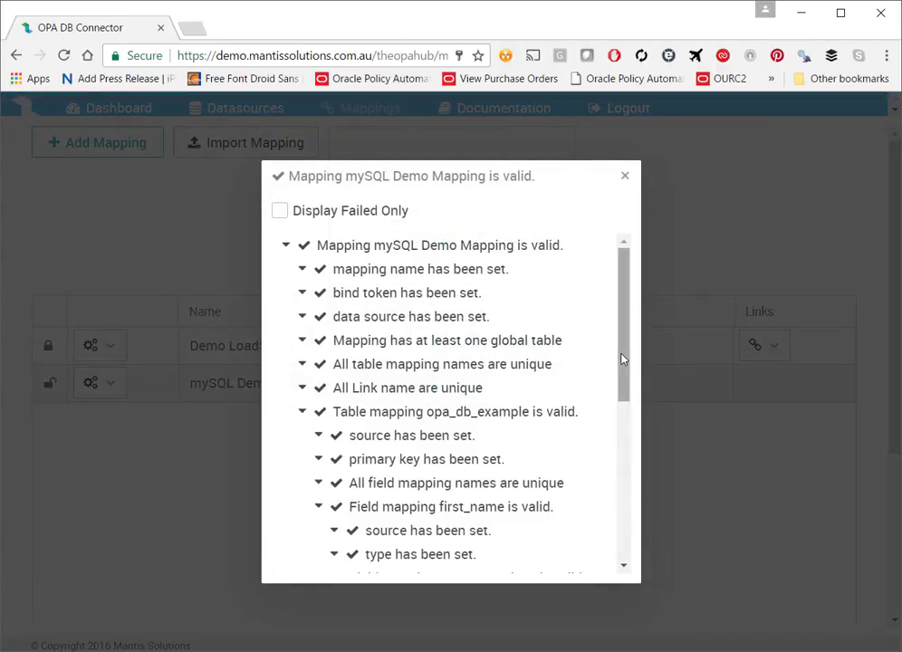
{"action": "left_click_drag", "start_coordinate": [624, 359], "coordinate": [622, 554]}
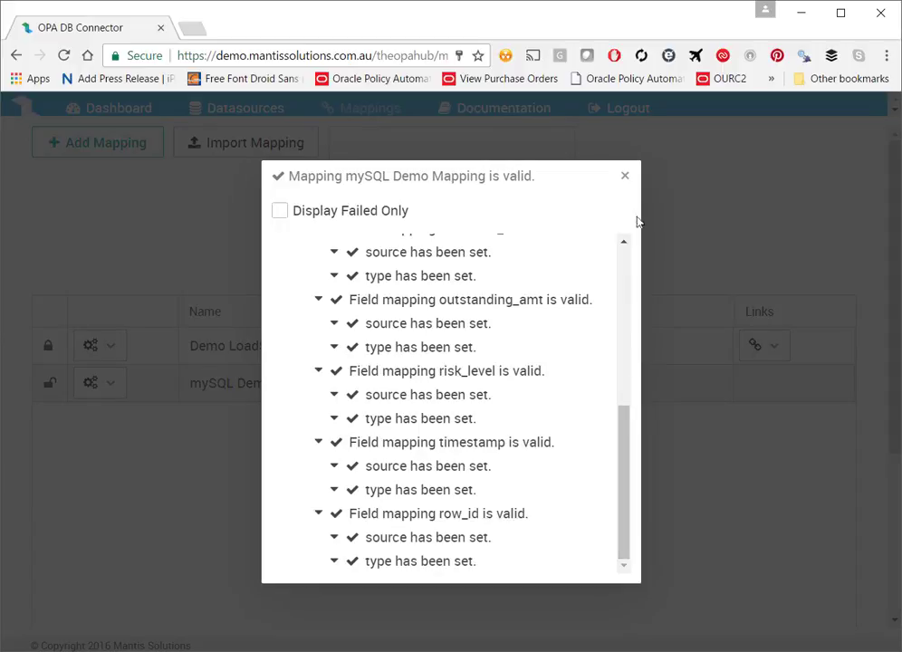
{"action": "left_click", "coordinate": [624, 178]}
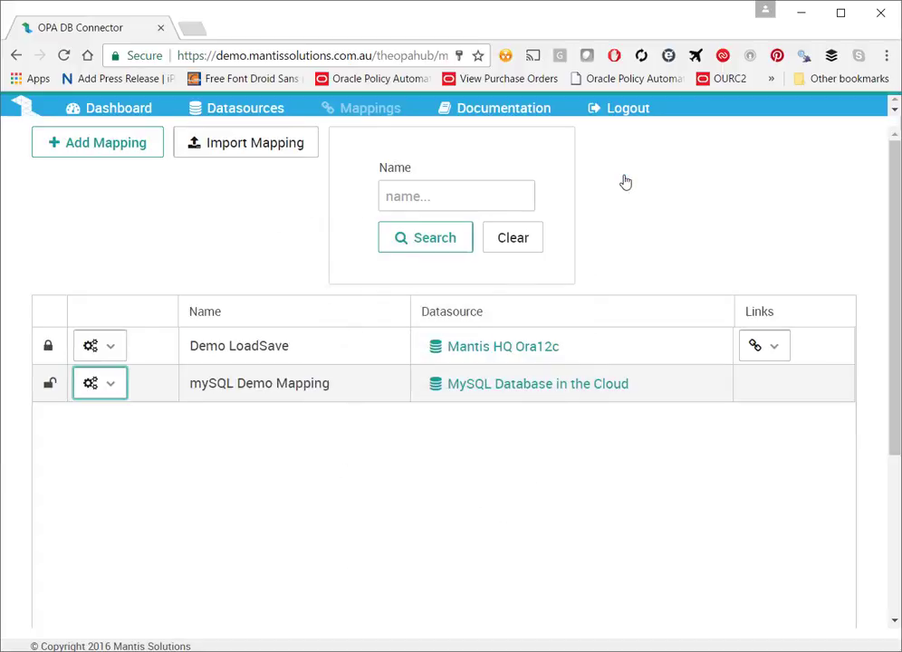
Step: Deploy mySQL Demo Mapping, inspect its 12.2.5 link and datasource, and export the WSDL XML
{"action": "left_click", "coordinate": [109, 388]}
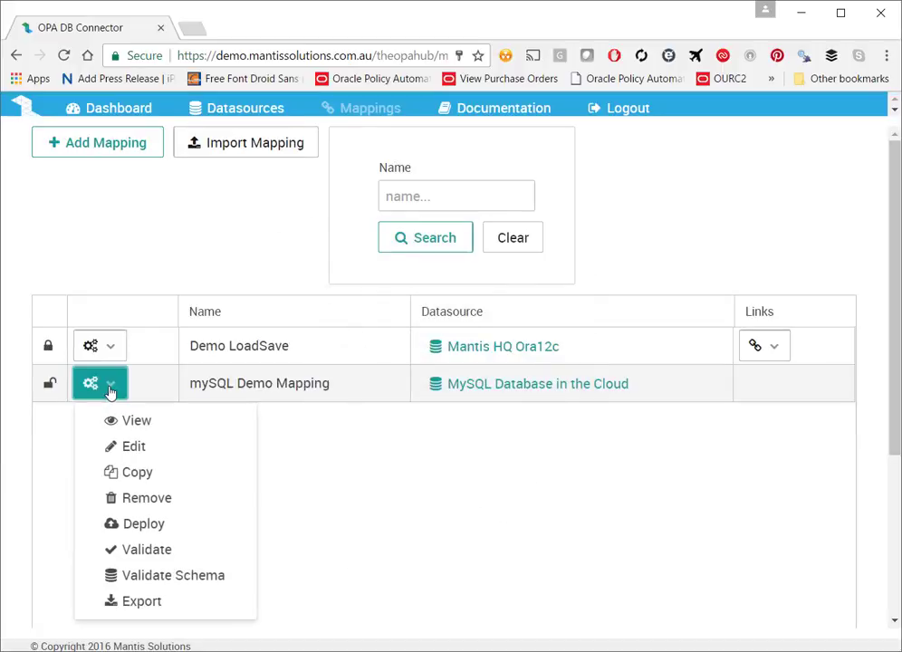
{"action": "left_click", "coordinate": [136, 531]}
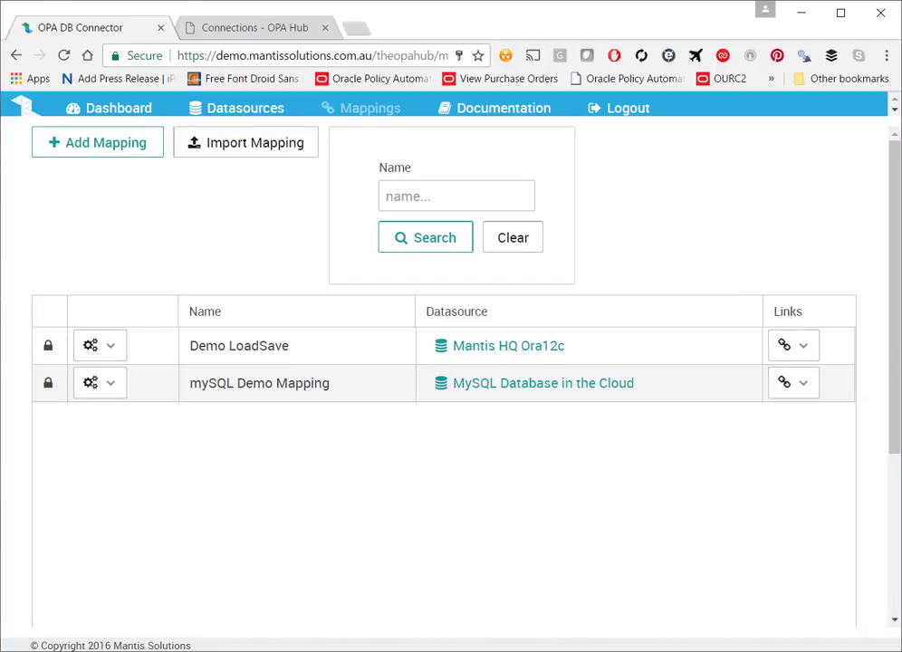
{"action": "left_click", "coordinate": [802, 386]}
{"action": "left_click", "coordinate": [837, 507]}
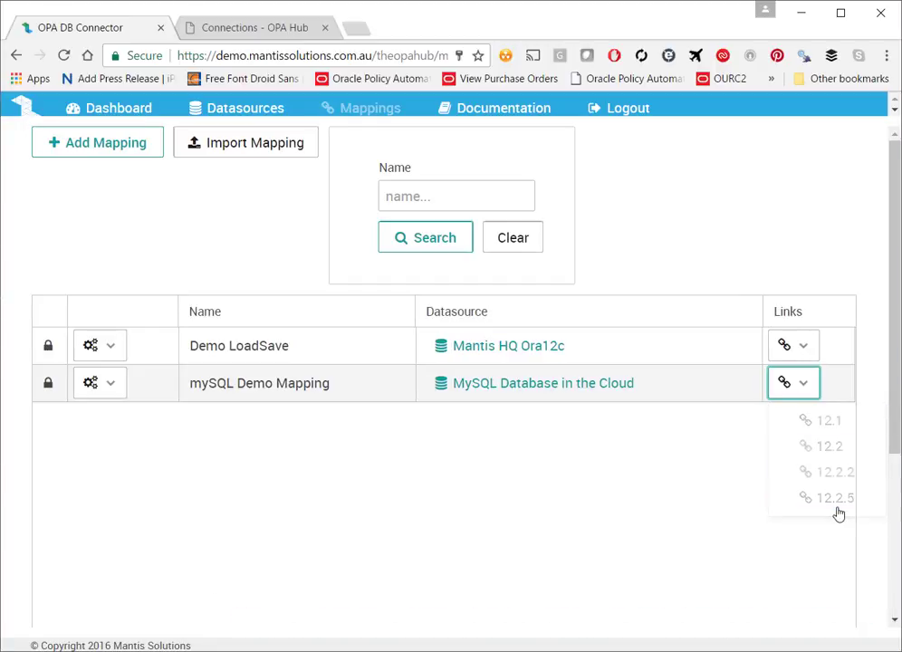
{"action": "left_click", "coordinate": [516, 388]}
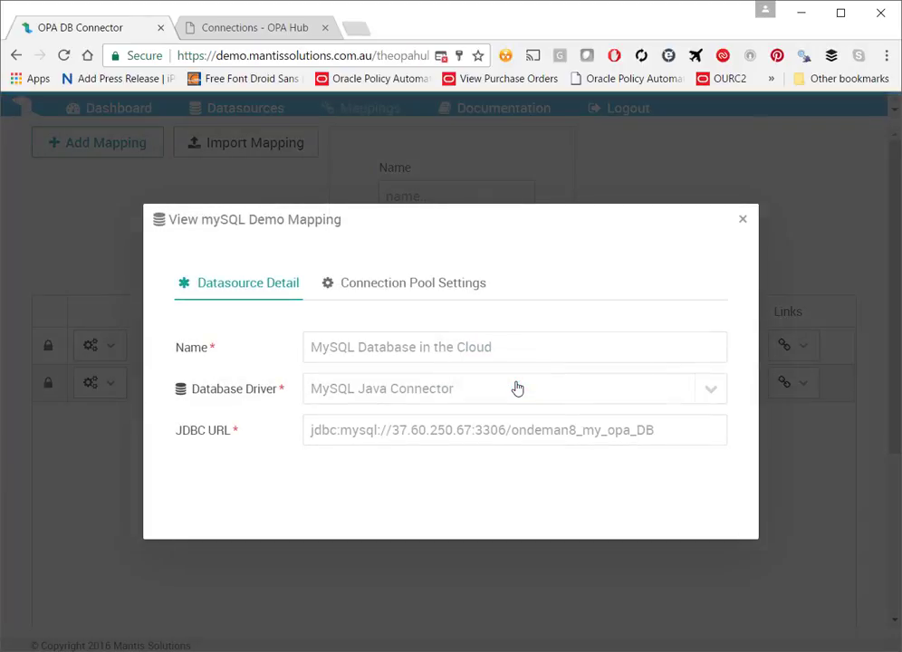
{"action": "left_click", "coordinate": [743, 219]}
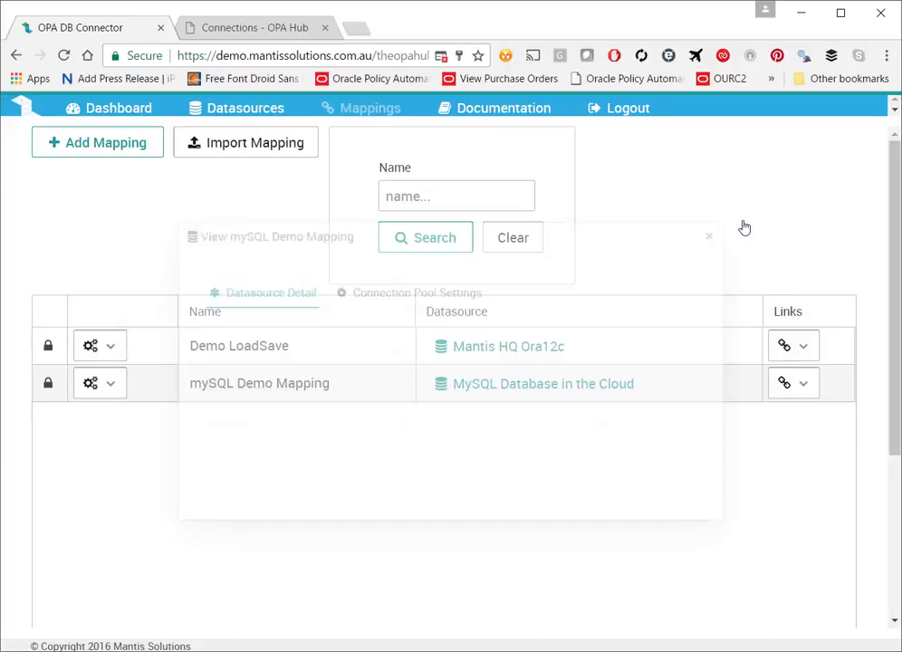
{"action": "left_click", "coordinate": [100, 392]}
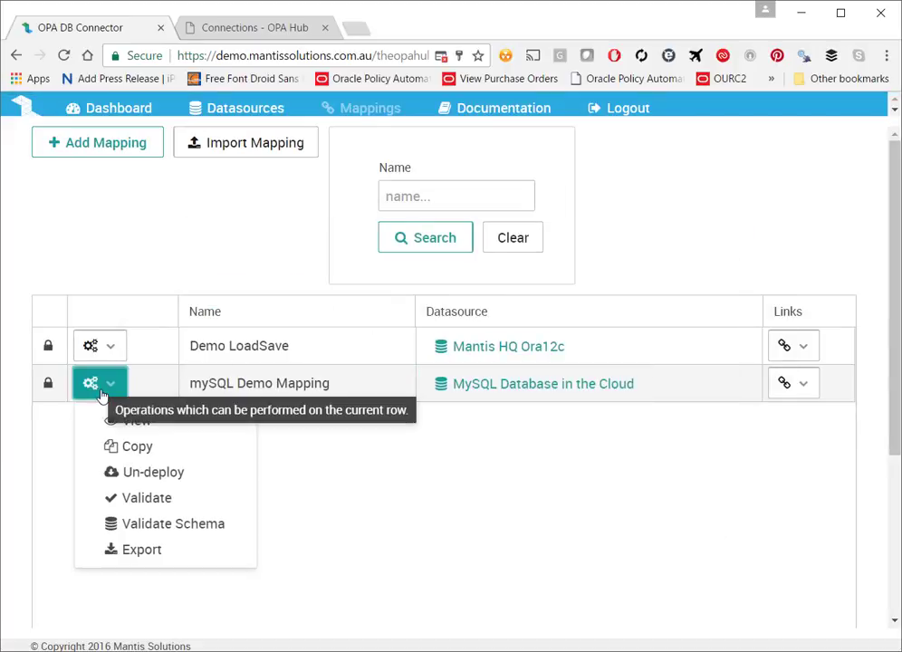
{"action": "left_click", "coordinate": [150, 554]}
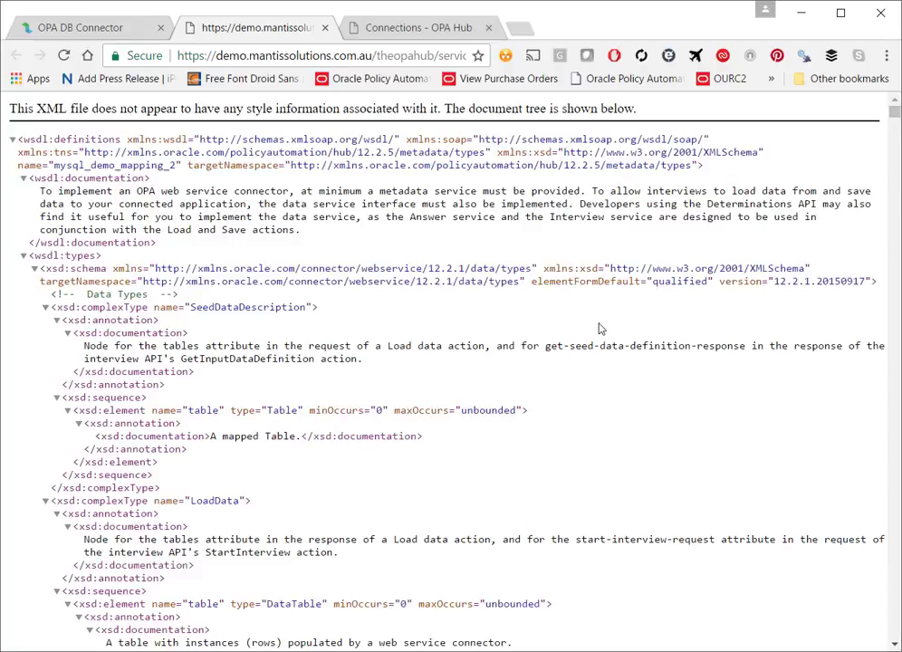
Step: Select the mysql_demo_mapping_2/OPA_12_2_5 service address in the browser's address bar for copying
{"action": "right_click", "coordinate": [529, 266]}
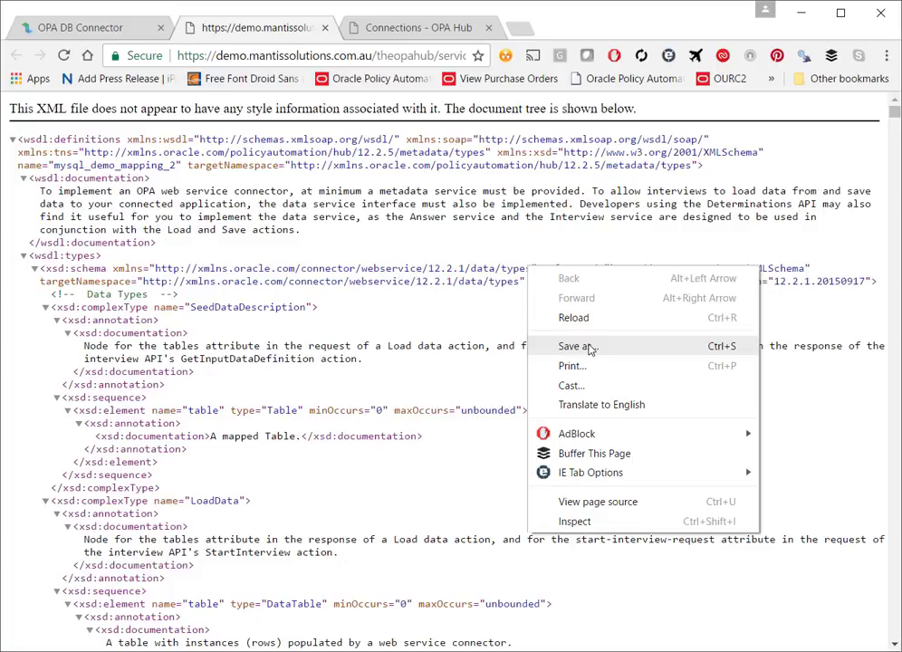
{"action": "left_click", "coordinate": [355, 56]}
{"action": "left_click", "coordinate": [355, 56]}
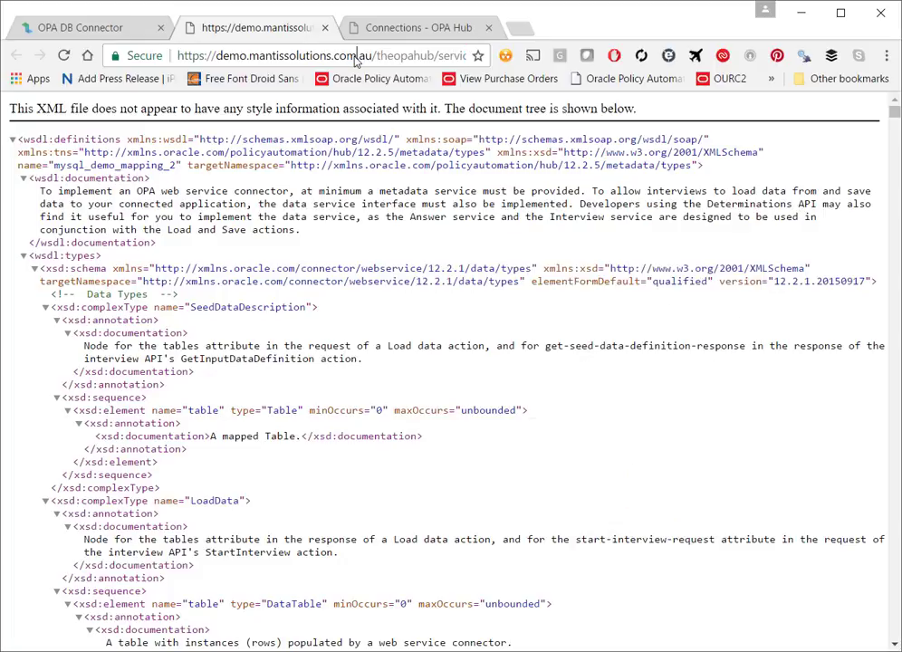
{"action": "left_click_drag", "start_coordinate": [355, 56], "coordinate": [462, 56]}
{"action": "left_click", "coordinate": [398, 55]}
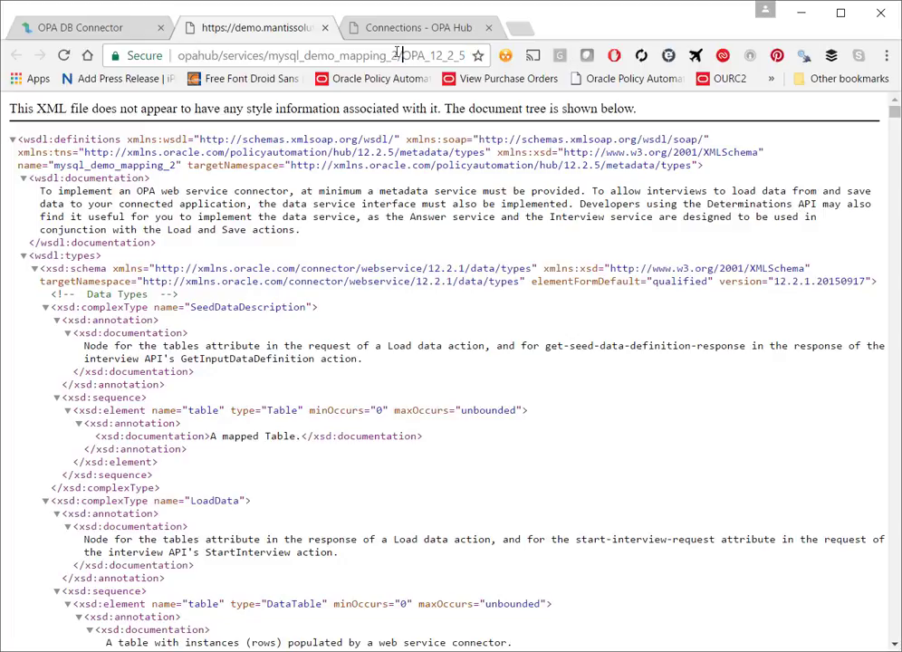
{"action": "left_click_drag", "start_coordinate": [397, 54], "coordinate": [564, 48]}
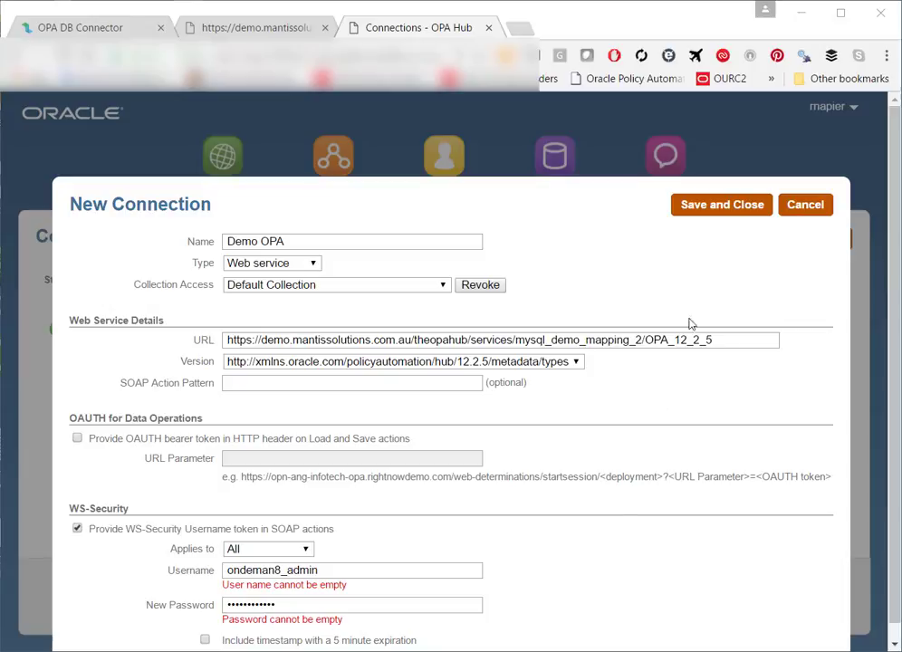
Step: Save and close the new Demo OPA connection on the Hub
{"action": "left_click", "coordinate": [717, 214]}
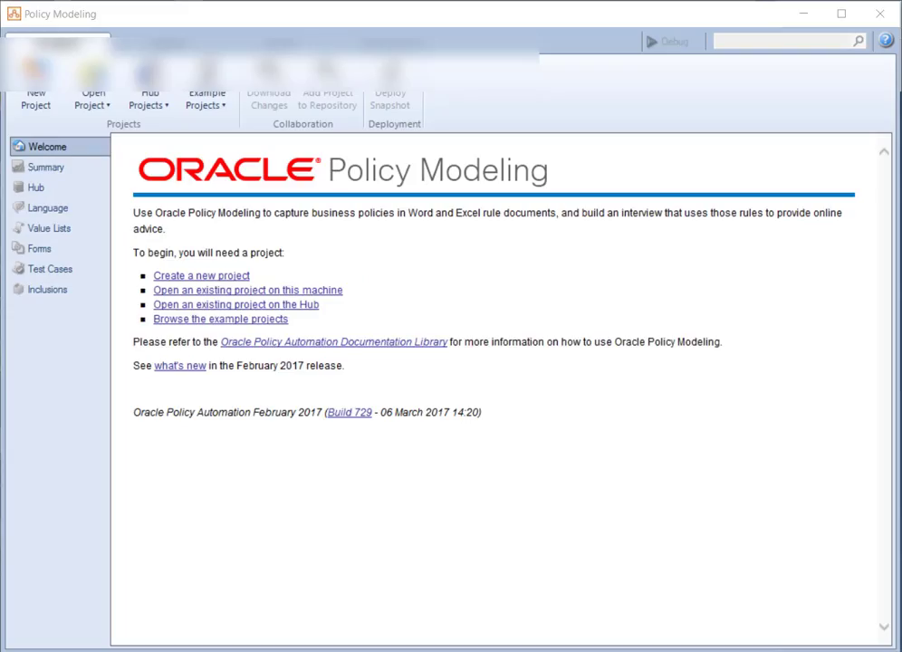
Step: Create a new Policy Modeling project named OPA MYSQL TEST
{"action": "left_click", "coordinate": [14, 72]}
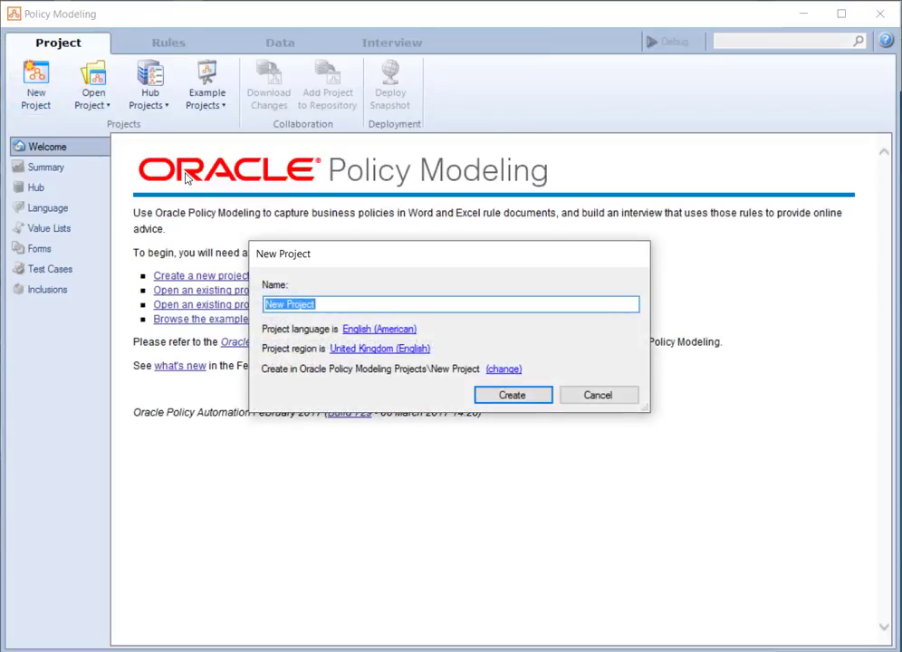
{"action": "type", "text": "OPA MY"}
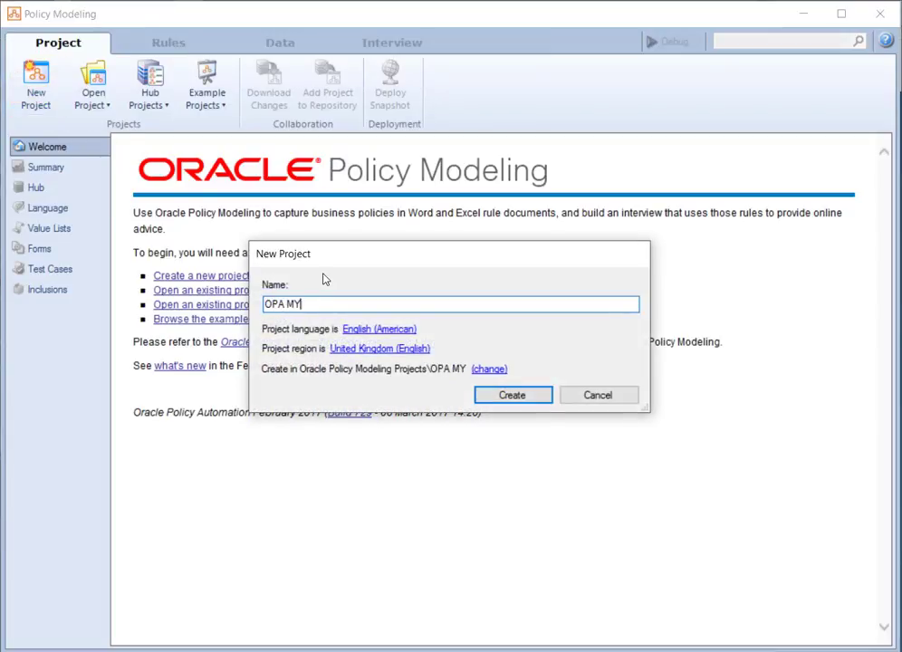
{"action": "type", "text": "SQL TEST"}
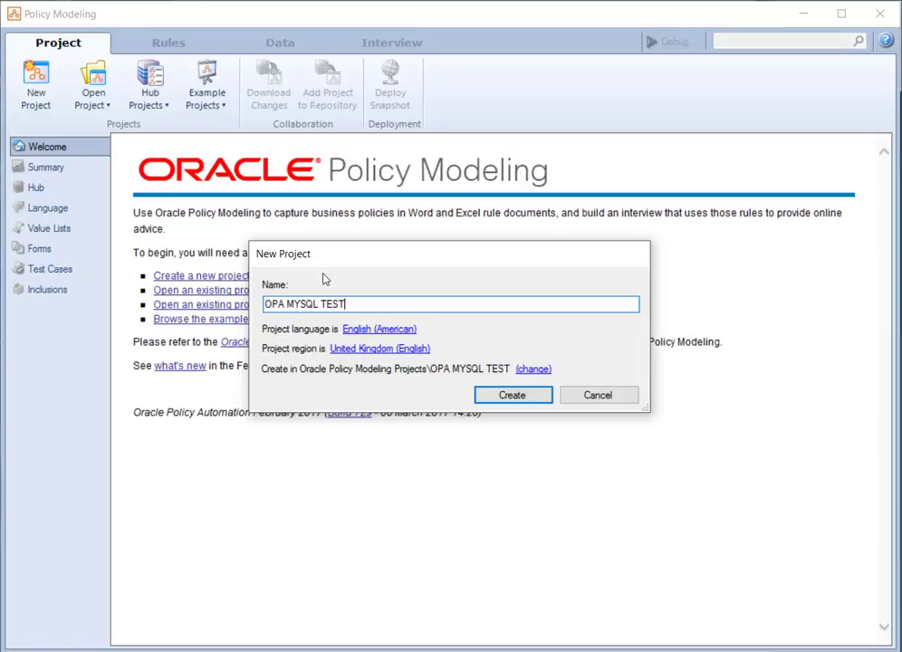
{"action": "key", "text": "Return"}
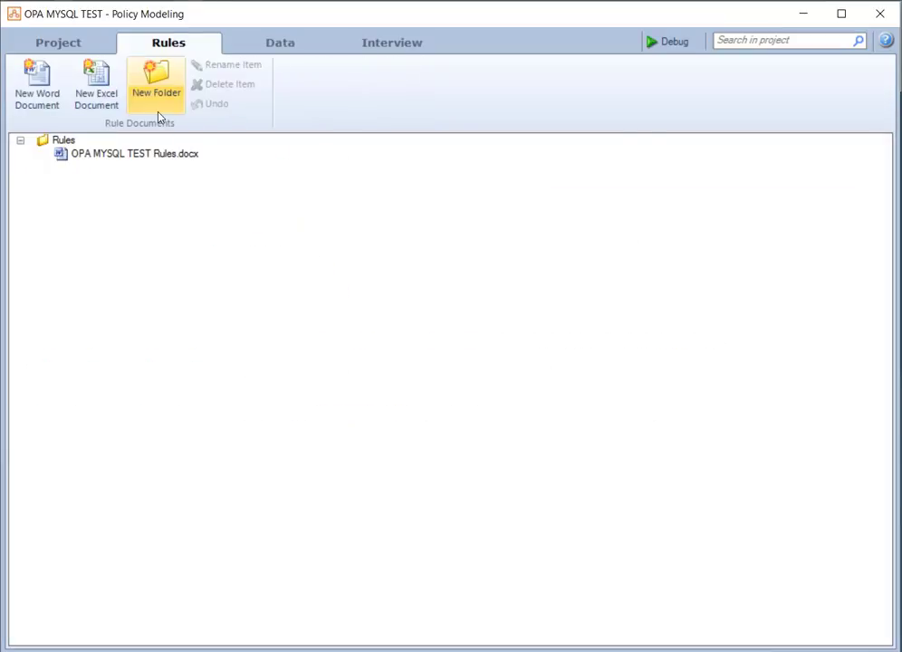
Step: Sign in to the Hub with the user name and password, then show the project's empty Data tab
{"action": "left_click", "coordinate": [85, 44]}
{"action": "left_click", "coordinate": [144, 100]}
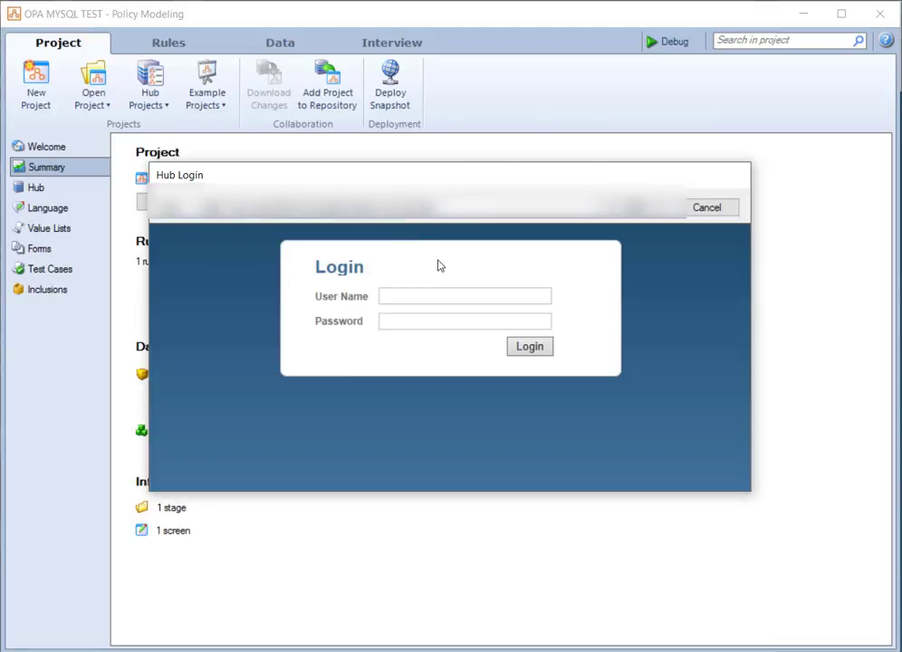
{"action": "type", "text": "rnapier"}
{"action": "key", "text": "ctrl+a"}
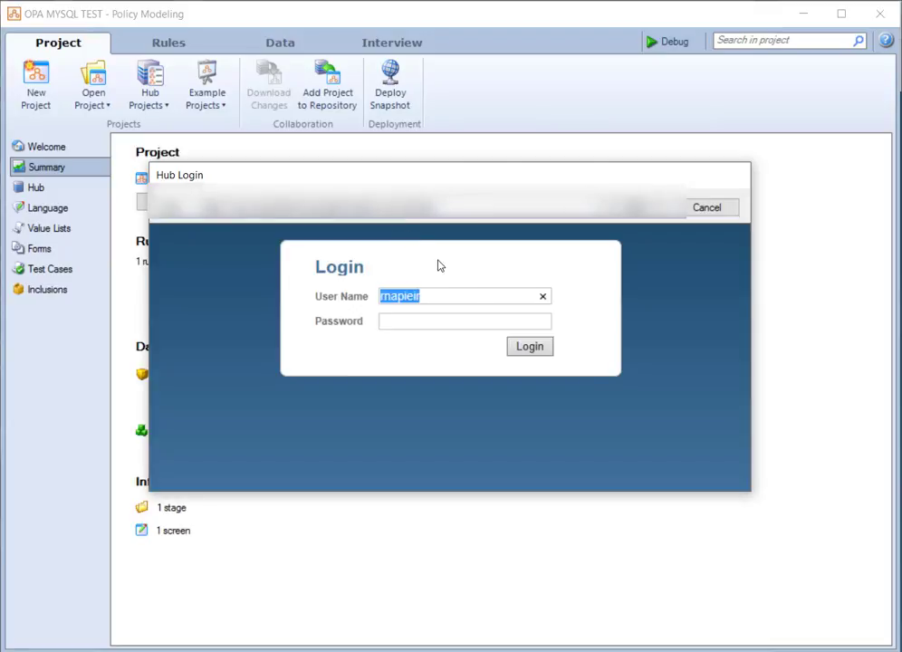
{"action": "type", "text": "rnapier"}
{"action": "key", "text": "Tab"}
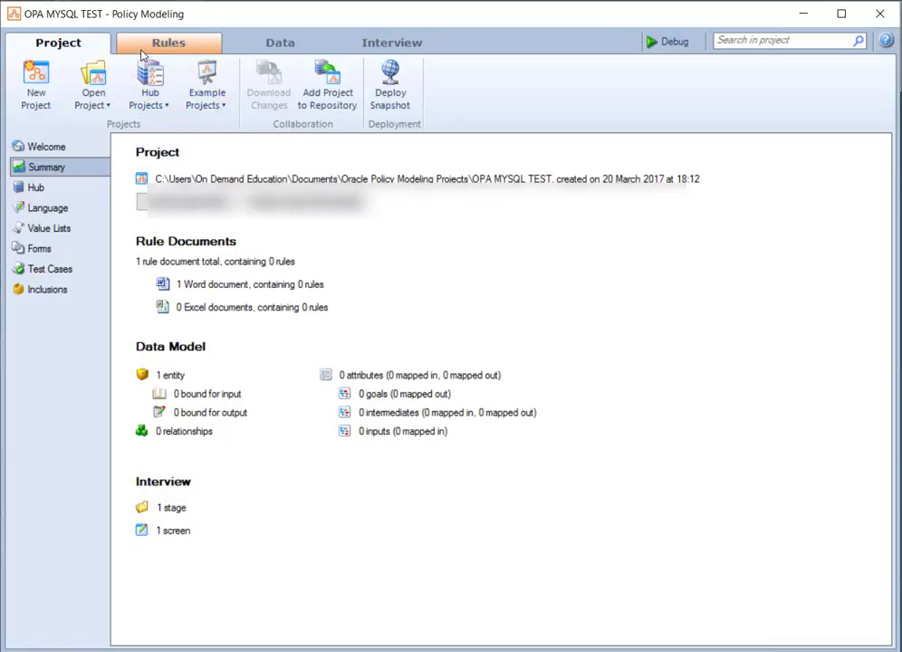
{"action": "left_click", "coordinate": [155, 49]}
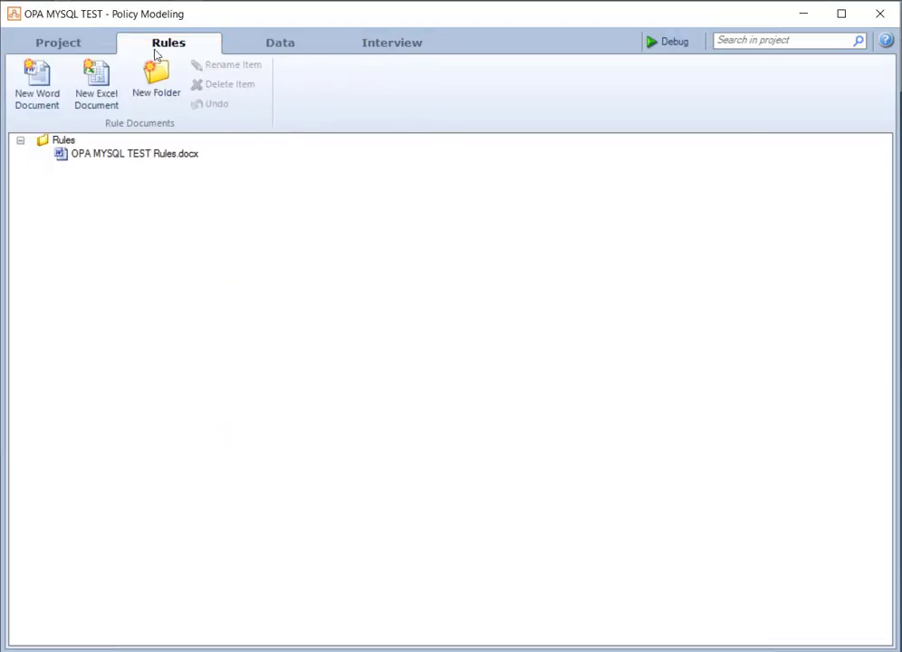
{"action": "left_click", "coordinate": [228, 43]}
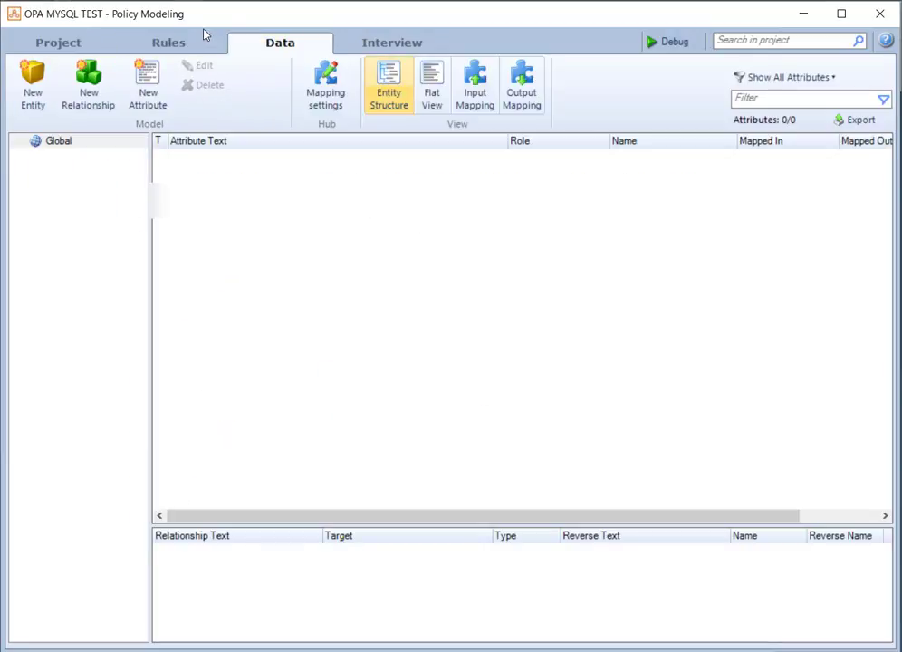
Step: Map the project to the Demo OPA web service connection and load its data attributes
{"action": "left_click", "coordinate": [319, 106]}
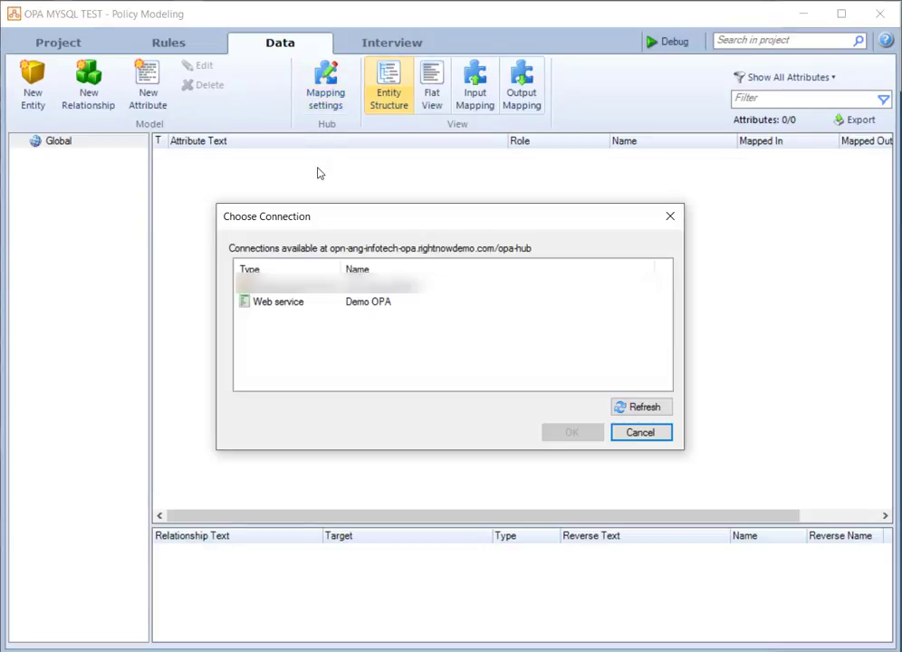
{"action": "left_click", "coordinate": [308, 303]}
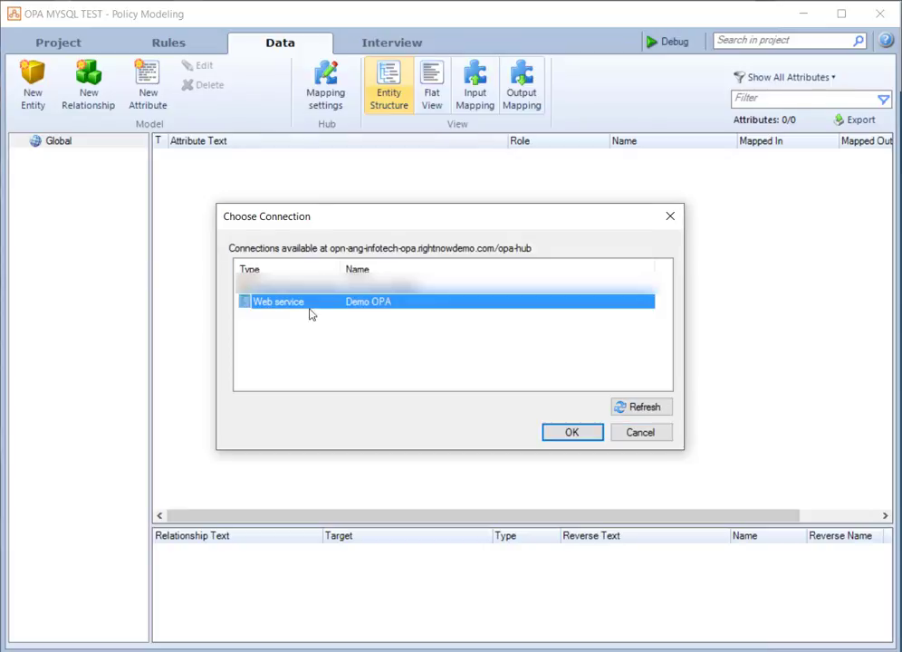
{"action": "left_click", "coordinate": [548, 431]}
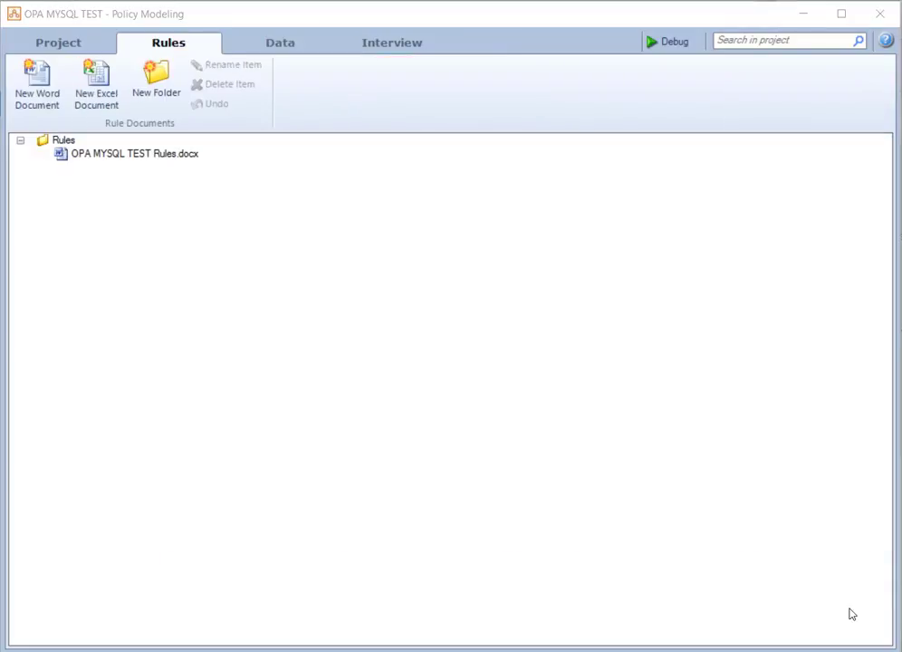
{"action": "left_click", "coordinate": [279, 47]}
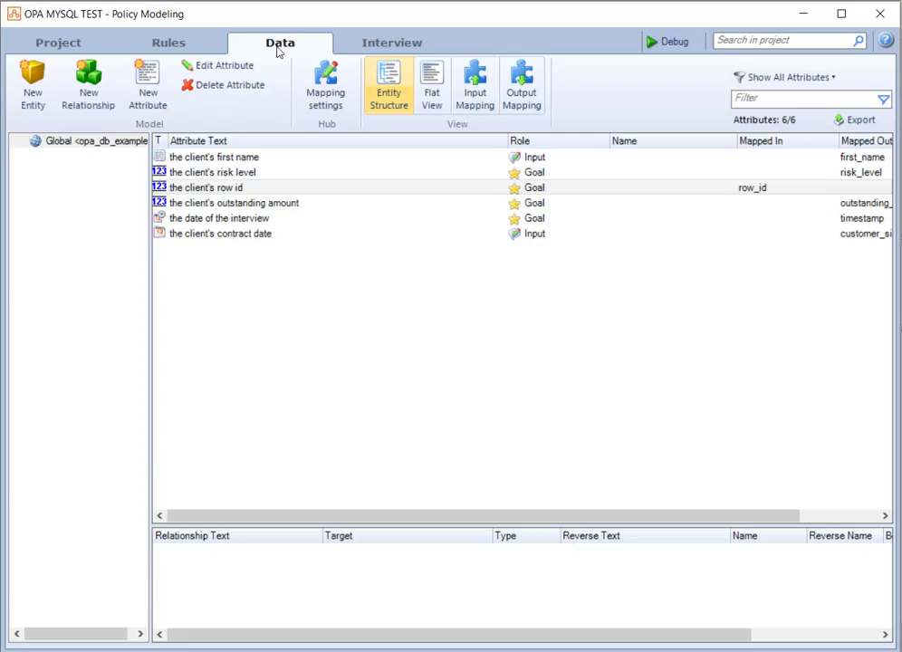
Step: Inspect the mapping settings of the client's first name and row id attributes
{"action": "double_click", "coordinate": [246, 159]}
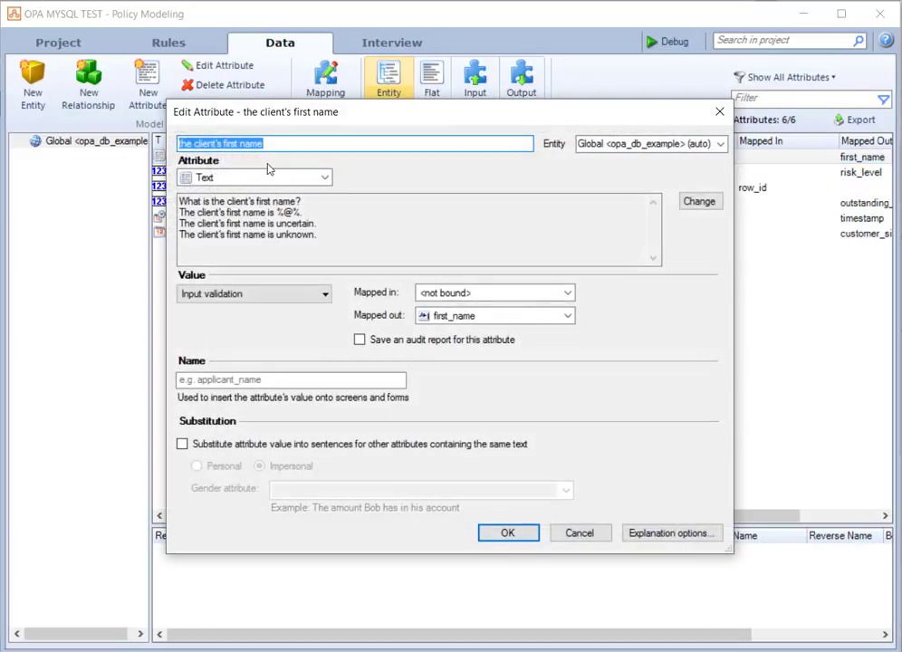
{"action": "left_click", "coordinate": [584, 536]}
{"action": "double_click", "coordinate": [226, 186]}
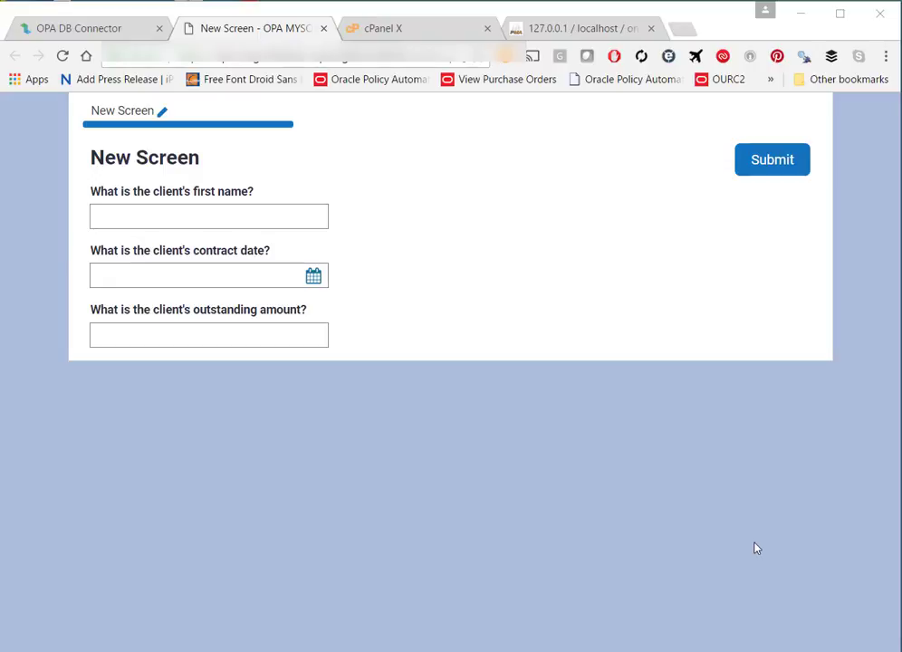
Step: Submit the client's first name, contract date 21/03/2017 and outstanding amount 15002, then show risk details
{"action": "left_click", "coordinate": [178, 214]}
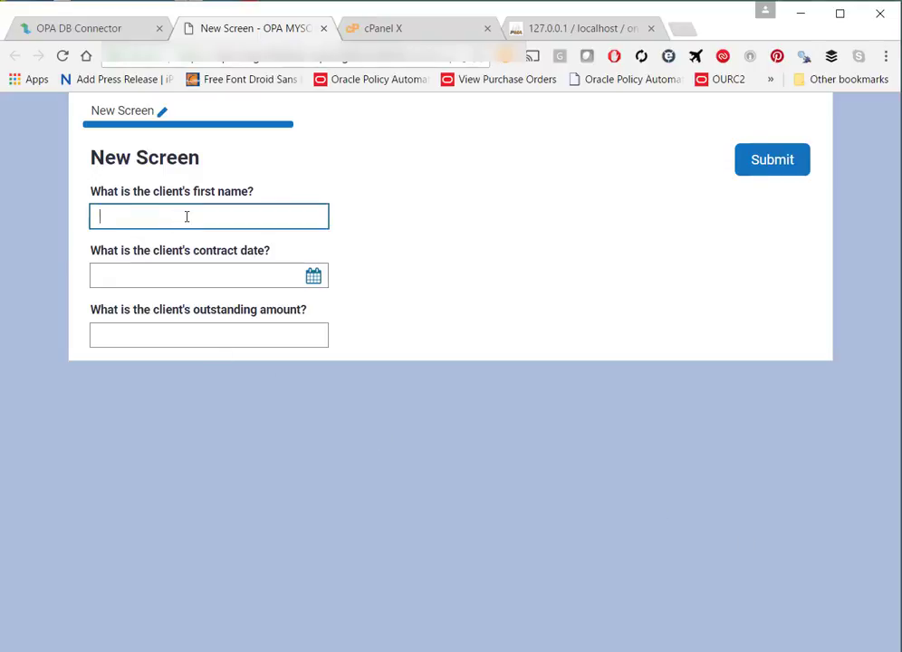
{"action": "type", "text": "Ed"}
{"action": "left_click", "coordinate": [309, 276]}
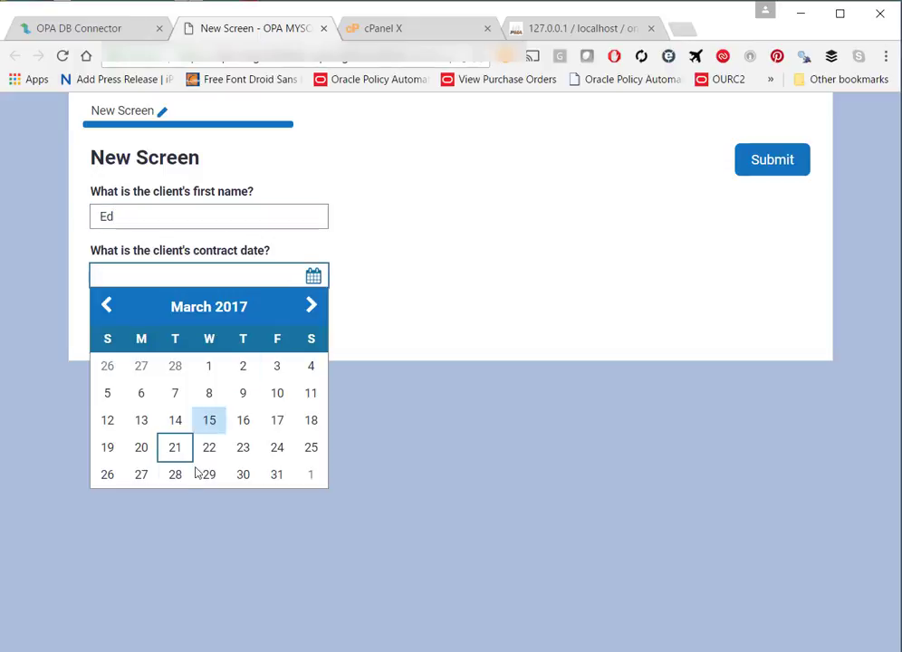
{"action": "left_click", "coordinate": [176, 448]}
{"action": "left_click", "coordinate": [229, 333]}
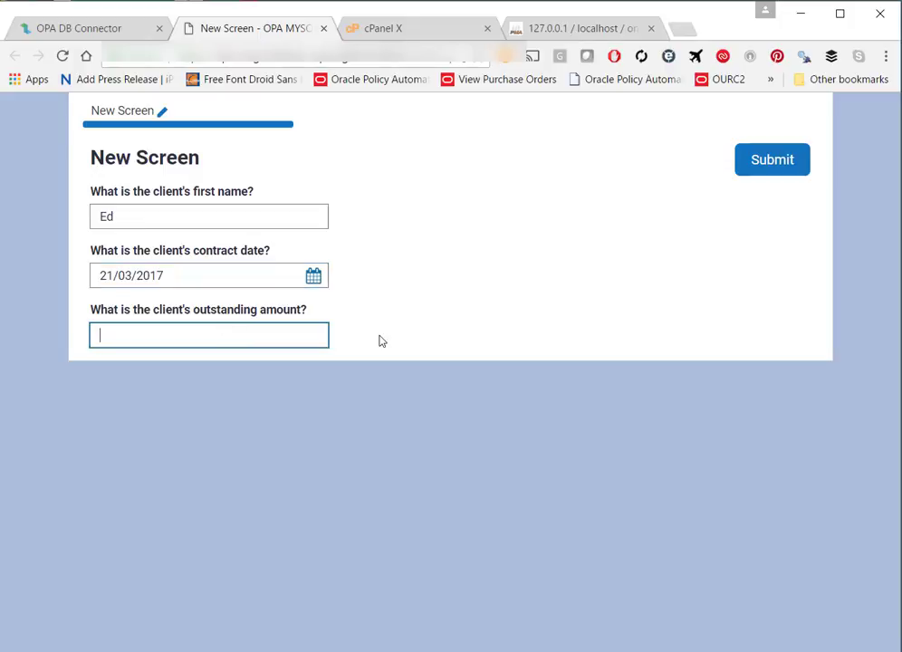
{"action": "type", "text": "15002"}
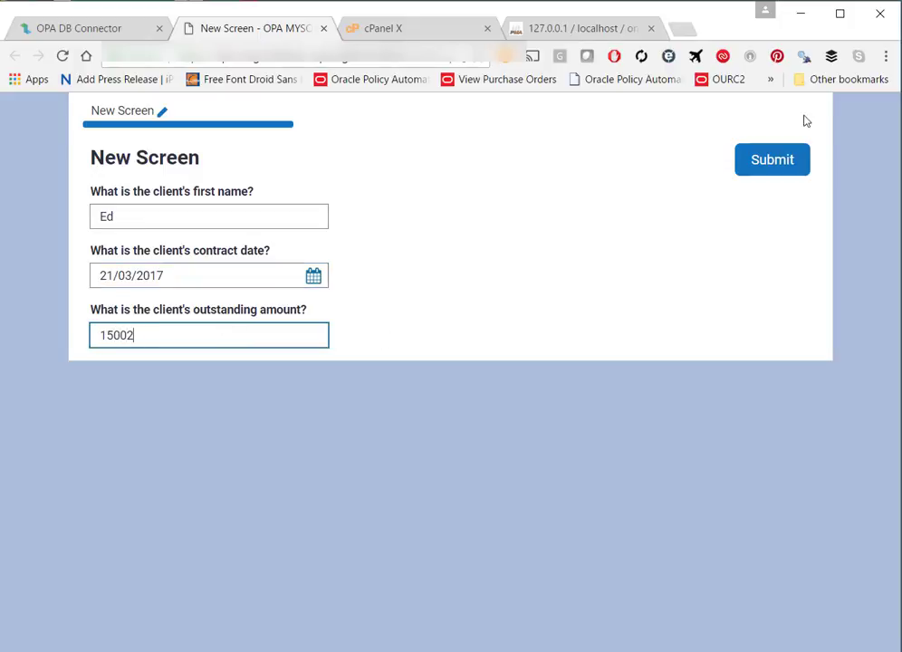
{"action": "left_click", "coordinate": [761, 163]}
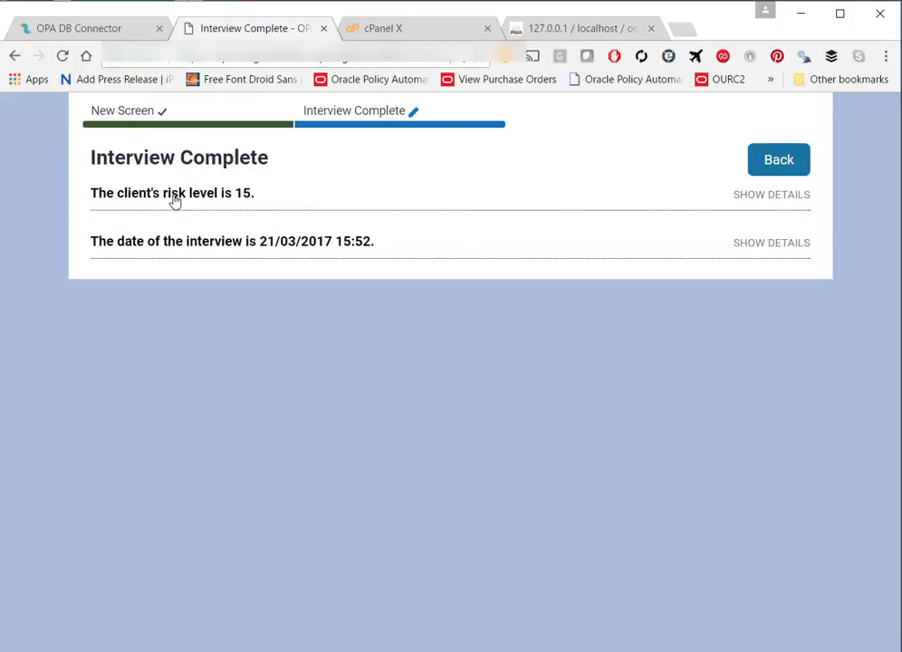
{"action": "left_click", "coordinate": [788, 195]}
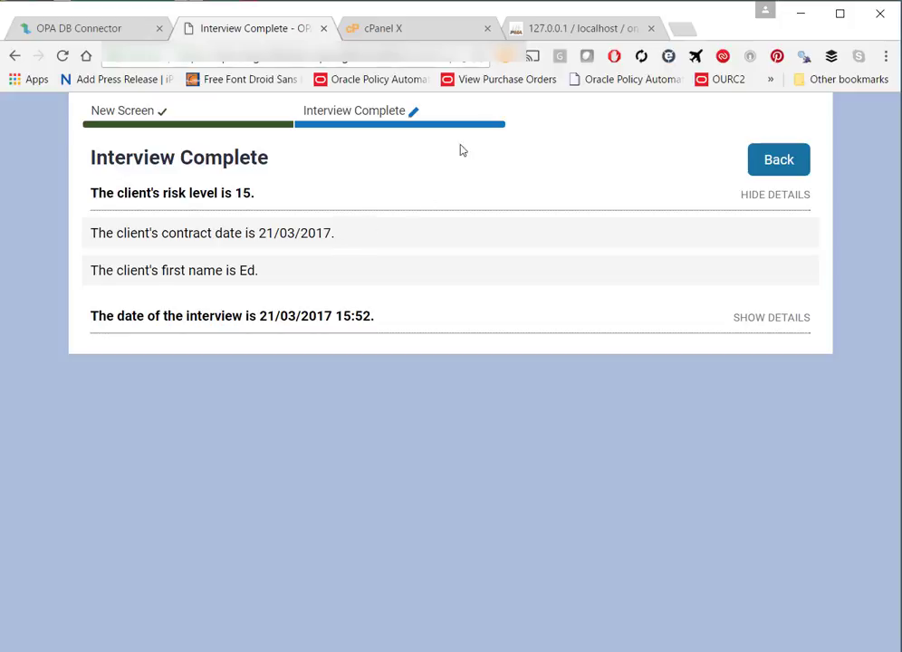
Step: Refresh the opa_db_example table to confirm new row 6 with risk_level 15, then return to the connector
{"action": "left_click", "coordinate": [562, 28]}
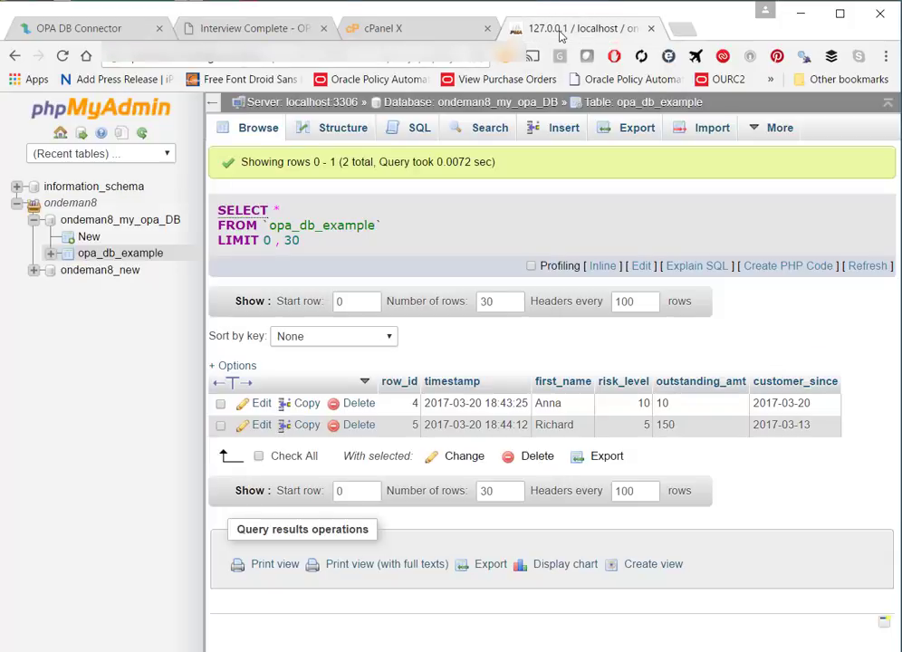
{"action": "left_click", "coordinate": [107, 253]}
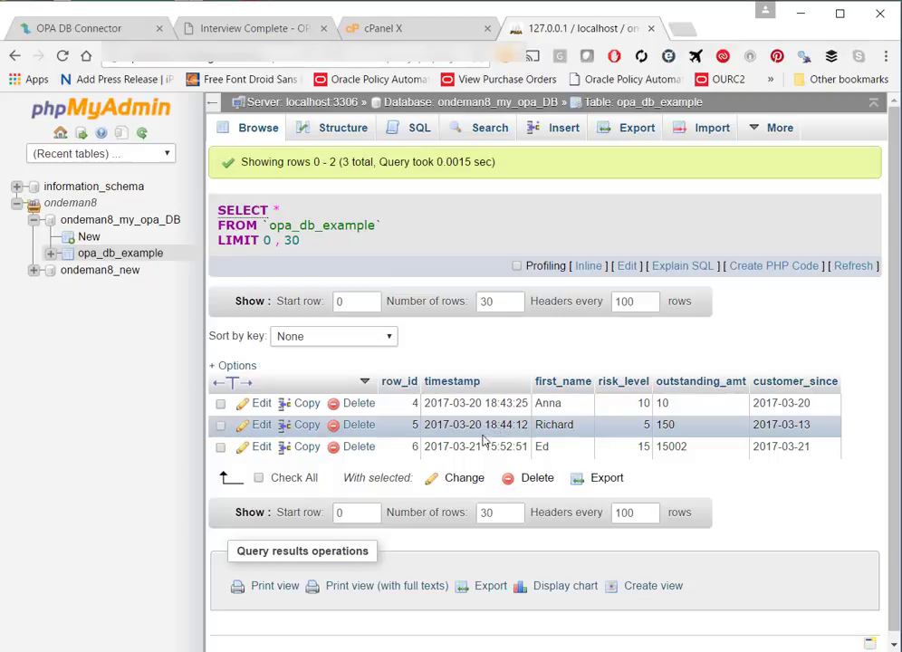
{"action": "left_click", "coordinate": [89, 28]}
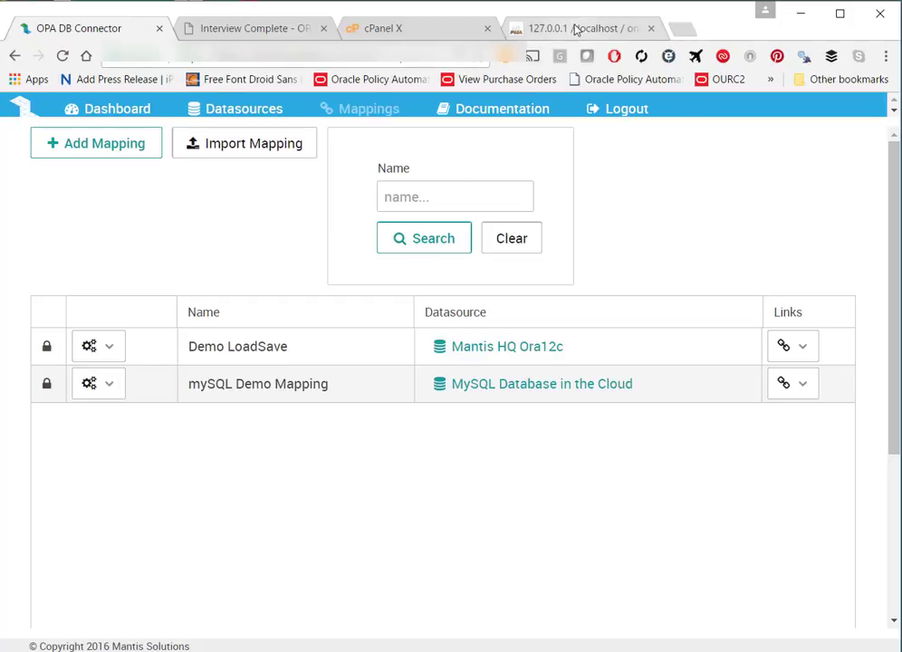
Step: Return to the phpMyAdmin opa_db_example table showing rows 4 to 6
{"action": "left_click", "coordinate": [530, 28]}
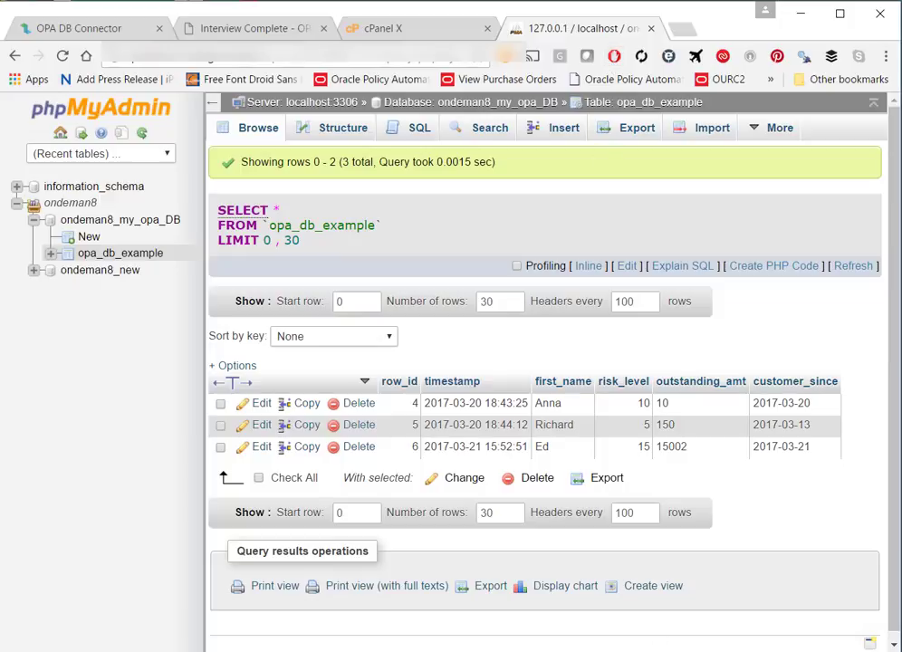
{"action": "left_click", "coordinate": [837, 650]}
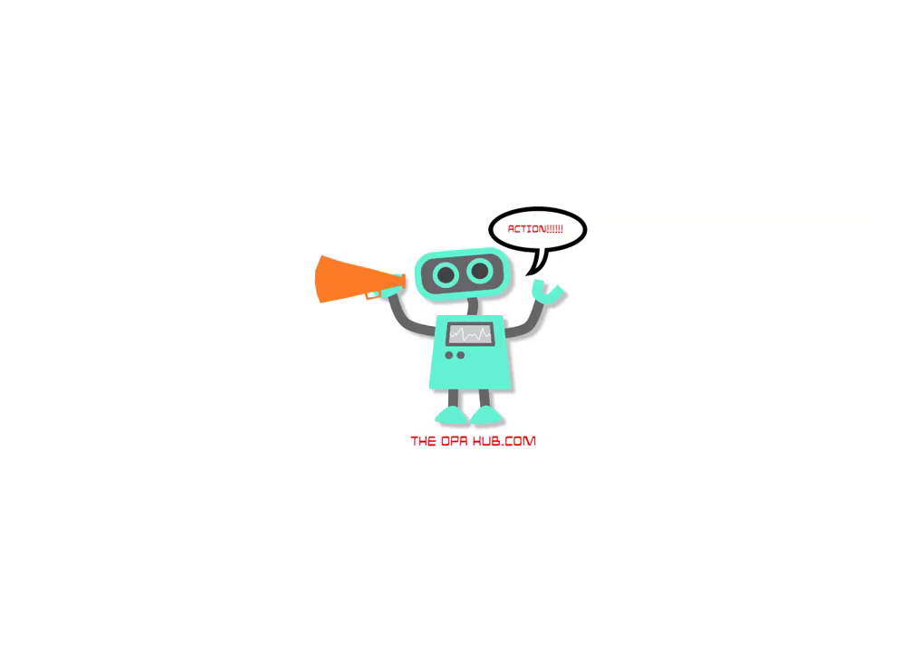